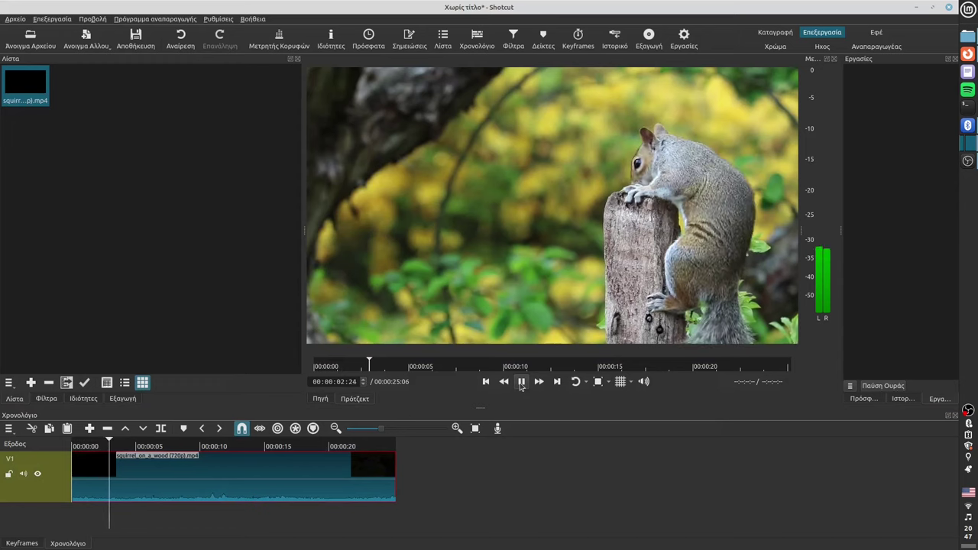
# Step: Fit the squirrel clip to the timeline width, play part of it, and place the playhead at 00:00:07:20
pyautogui.click(521, 382)
pyautogui.click(475, 429)
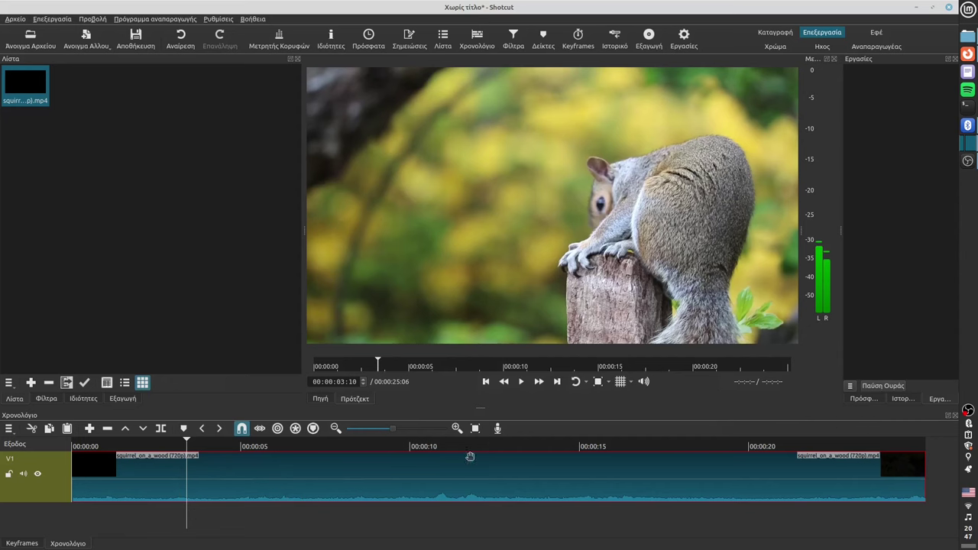
pyautogui.click(521, 382)
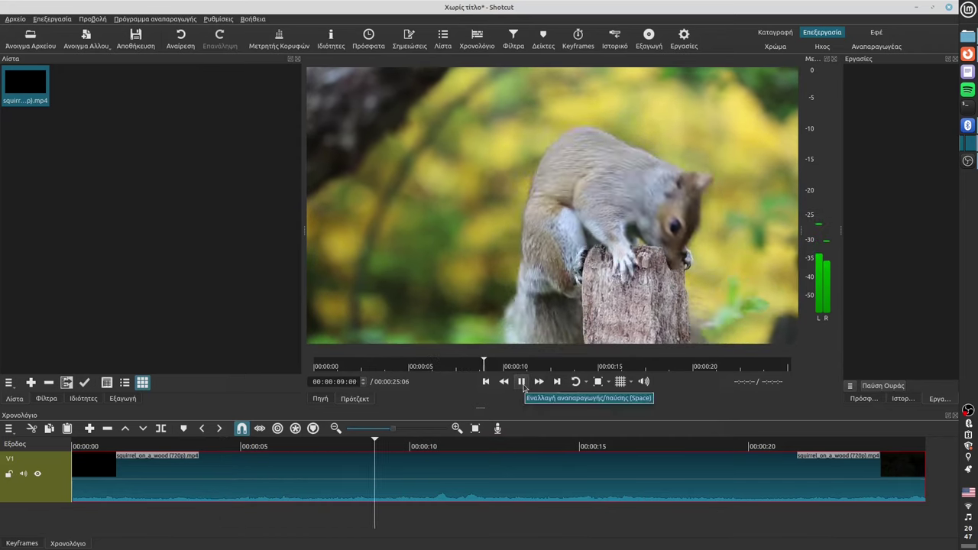
pyautogui.click(522, 384)
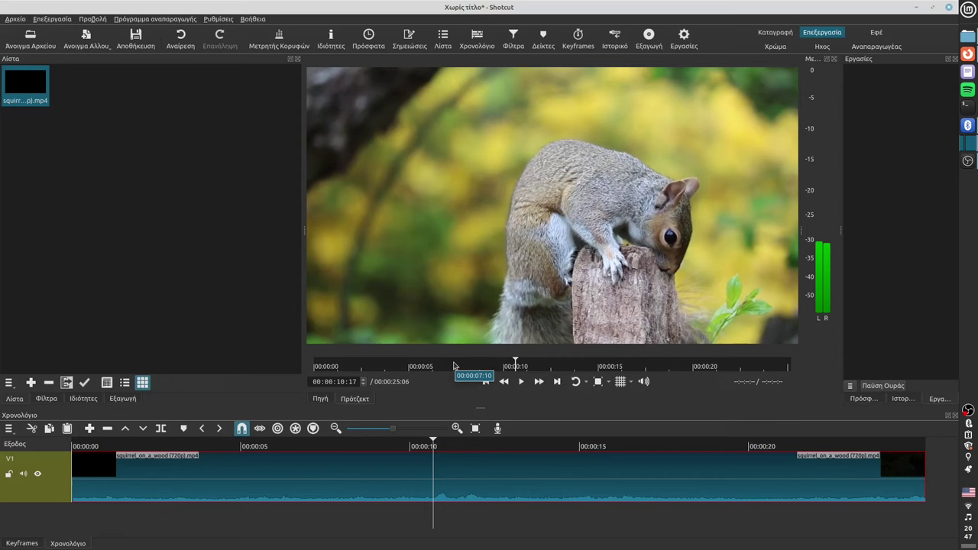
pyautogui.click(372, 443)
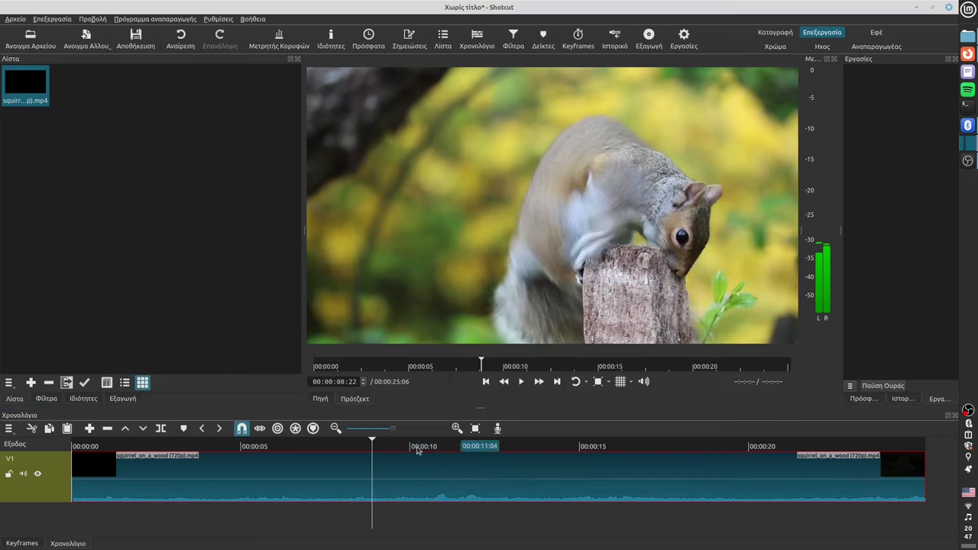
pyautogui.click(336, 446)
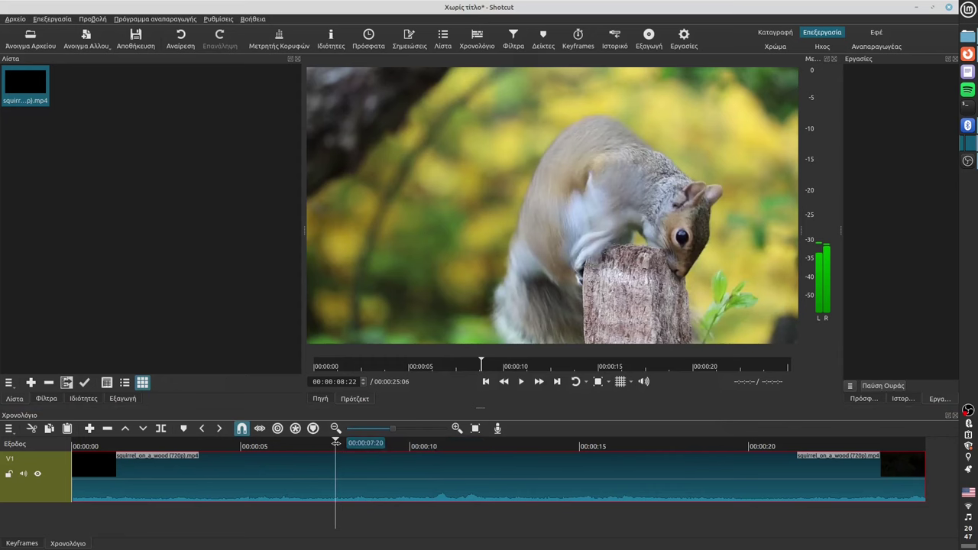
# Step: Add the Αντήχηση (reverb) audio filter to the squirrel clip on track V1
pyautogui.click(46, 399)
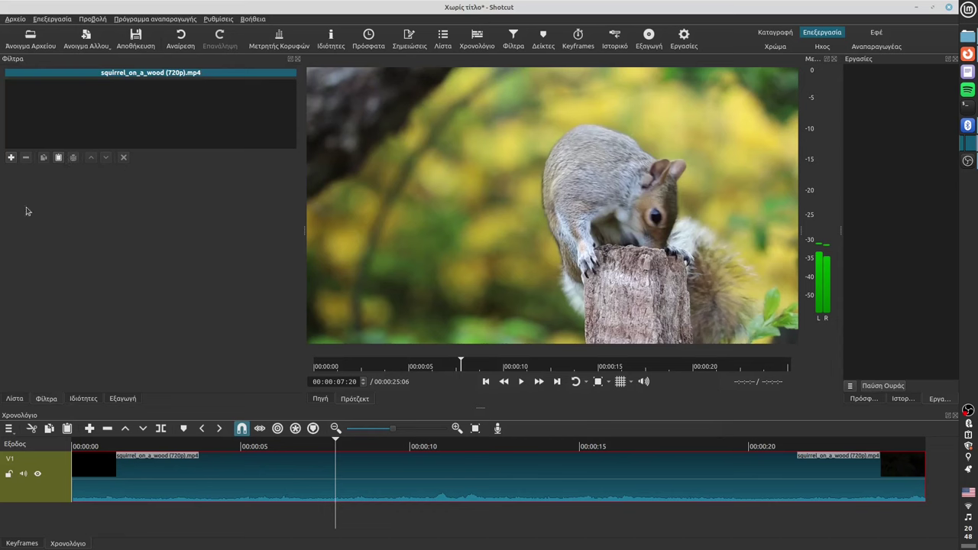
pyautogui.click(12, 158)
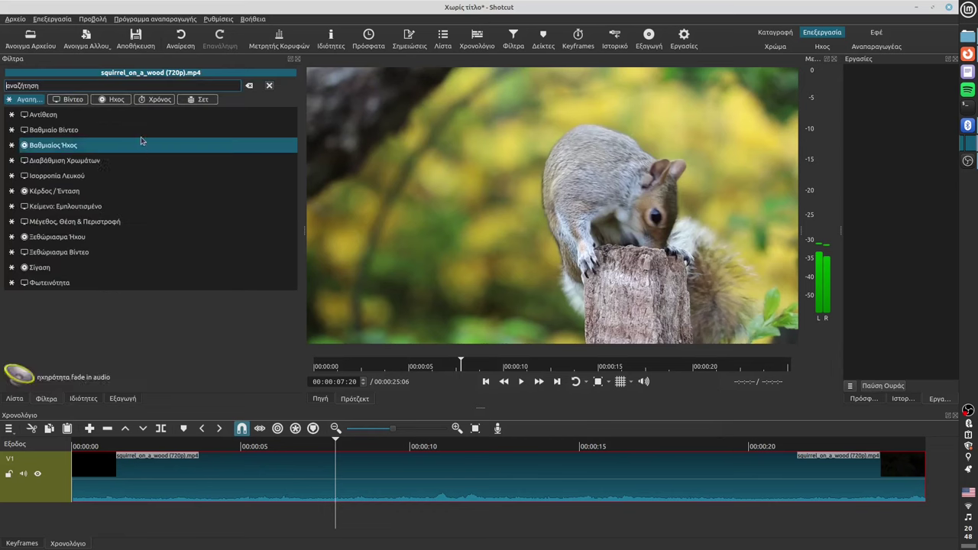
pyautogui.click(111, 100)
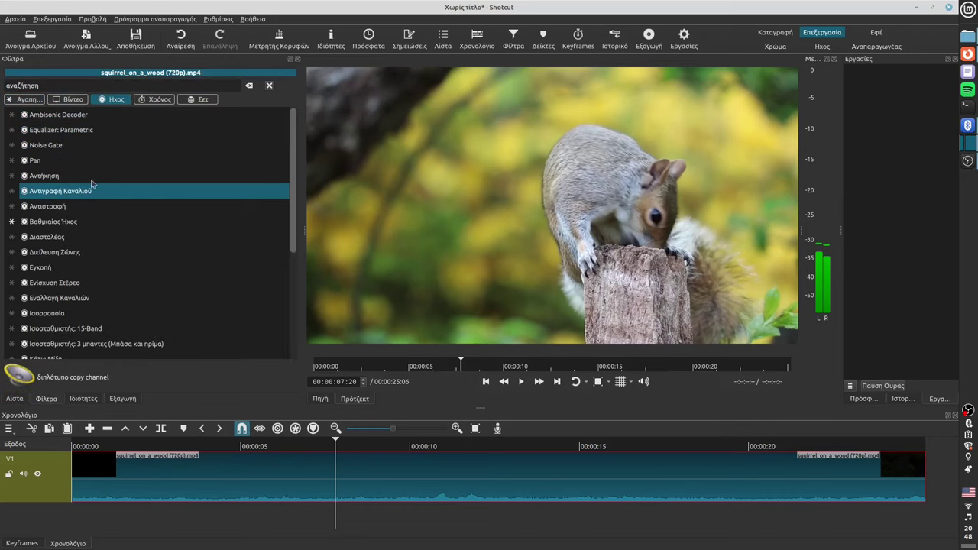
pyautogui.click(49, 179)
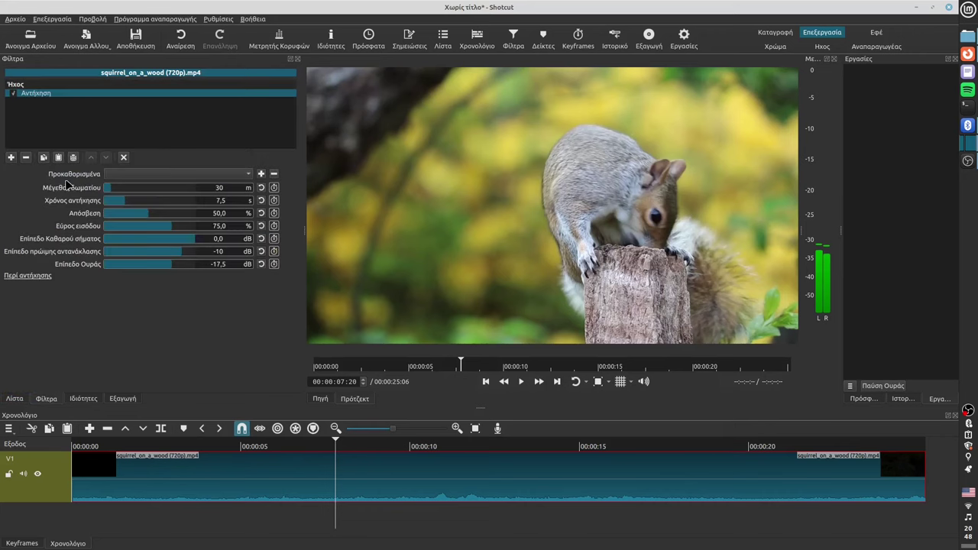
# Step: Listen to the squirrel clip with the reverb filter and remove the filter from it
pyautogui.click(520, 381)
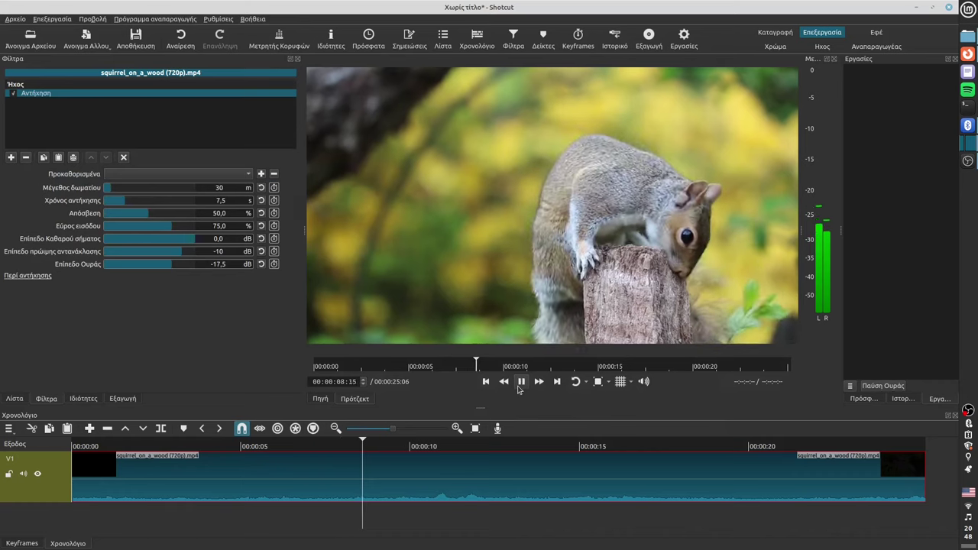
pyautogui.click(521, 391)
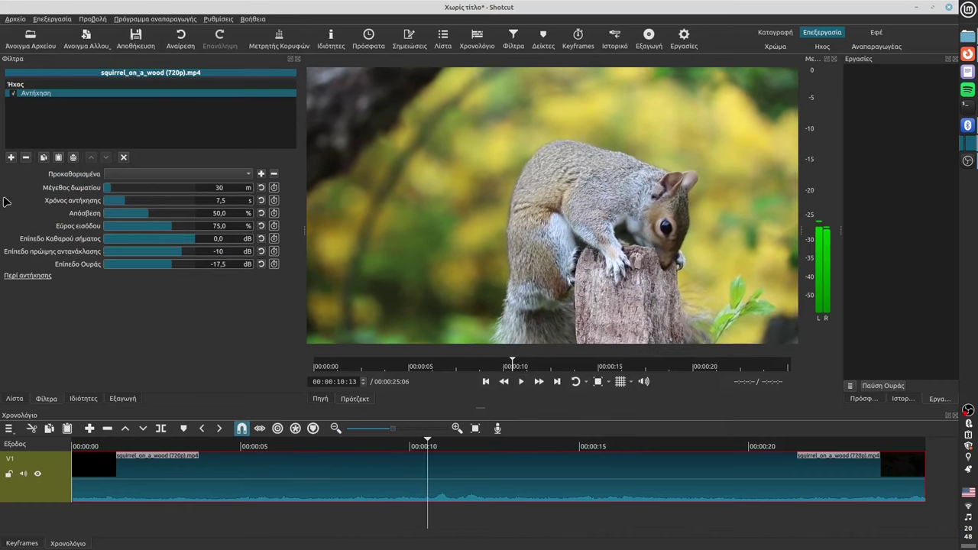
pyautogui.click(25, 157)
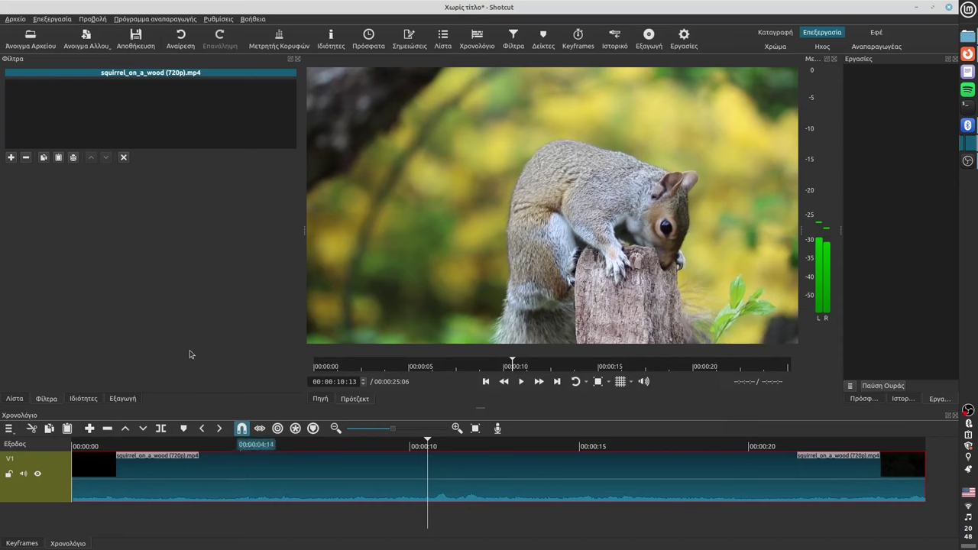
# Step: Detach the squirrel clip's audio onto its own track and make the timeline area taller
pyautogui.rightClick(265, 492)
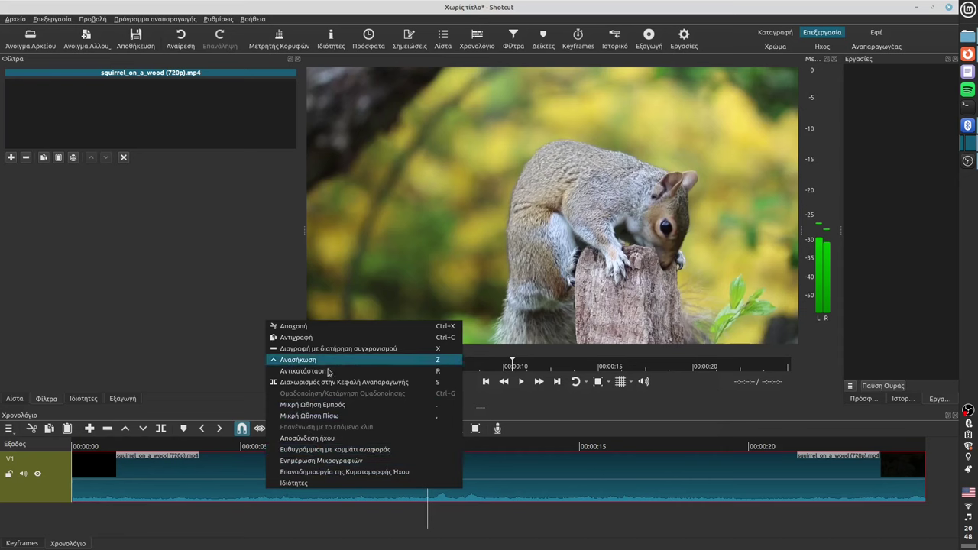
pyautogui.click(302, 442)
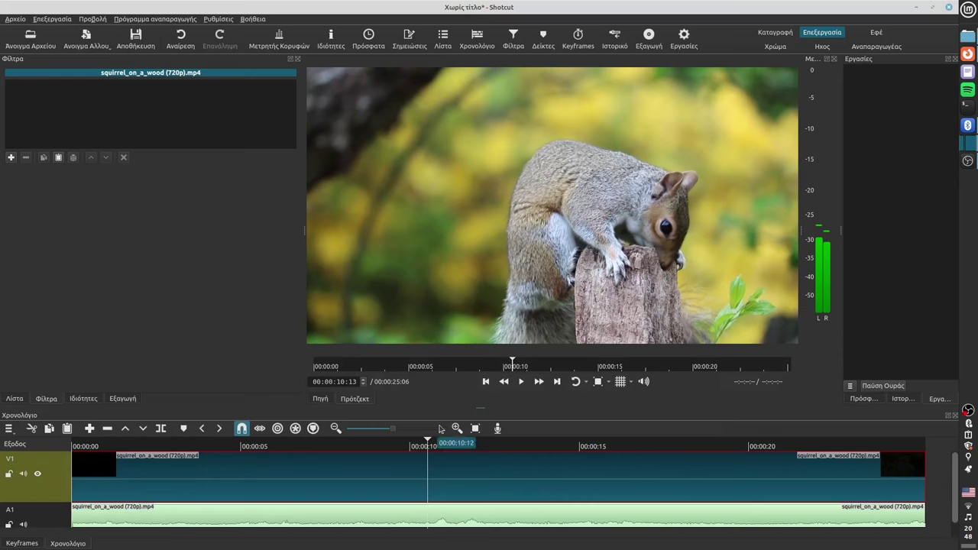
pyautogui.moveTo(482, 408); pyautogui.dragTo(479, 285)
# Step: Slide the detached audio clip along track A1 and back, and delete it
pyautogui.click(57, 398)
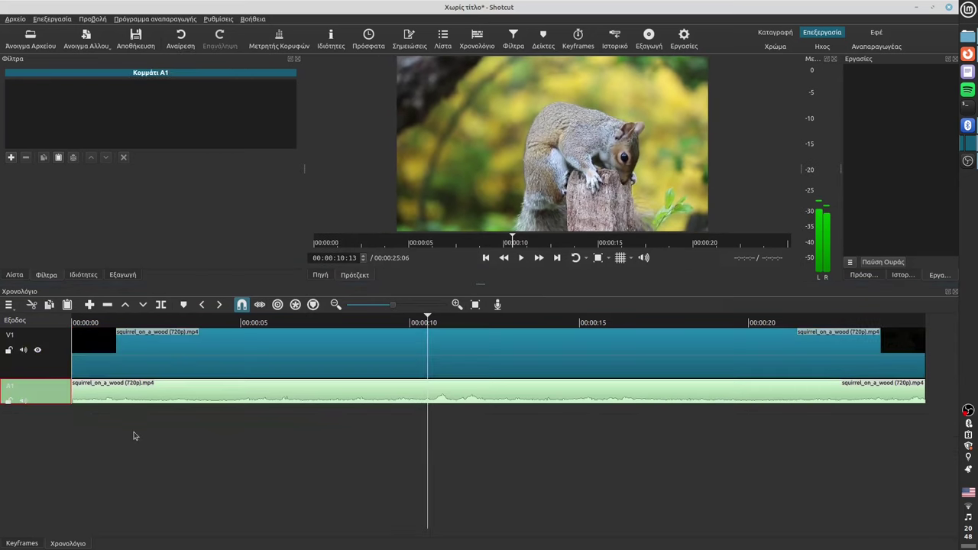
pyautogui.click(184, 401)
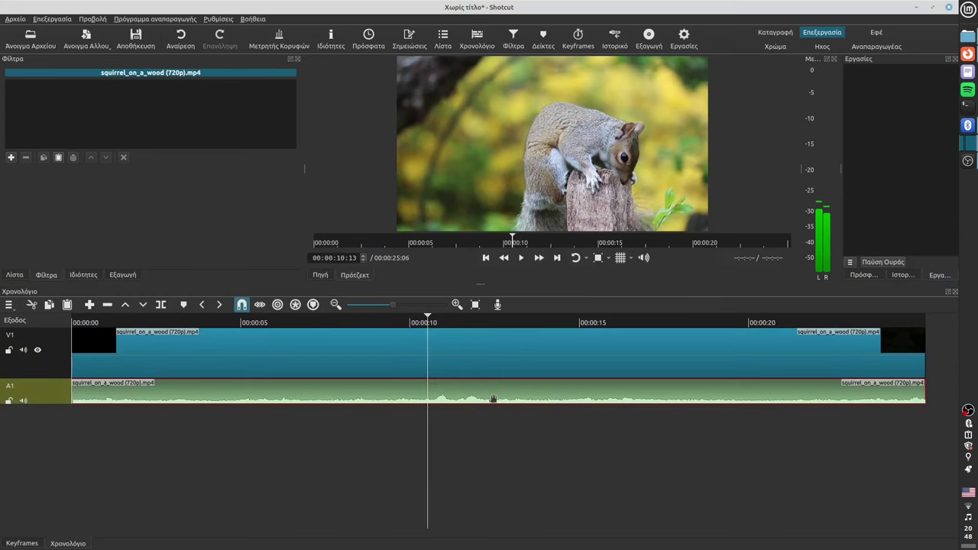
pyautogui.moveTo(376, 389); pyautogui.dragTo(492, 388)
pyautogui.moveTo(552, 387); pyautogui.dragTo(393, 396)
pyautogui.press('Delete')
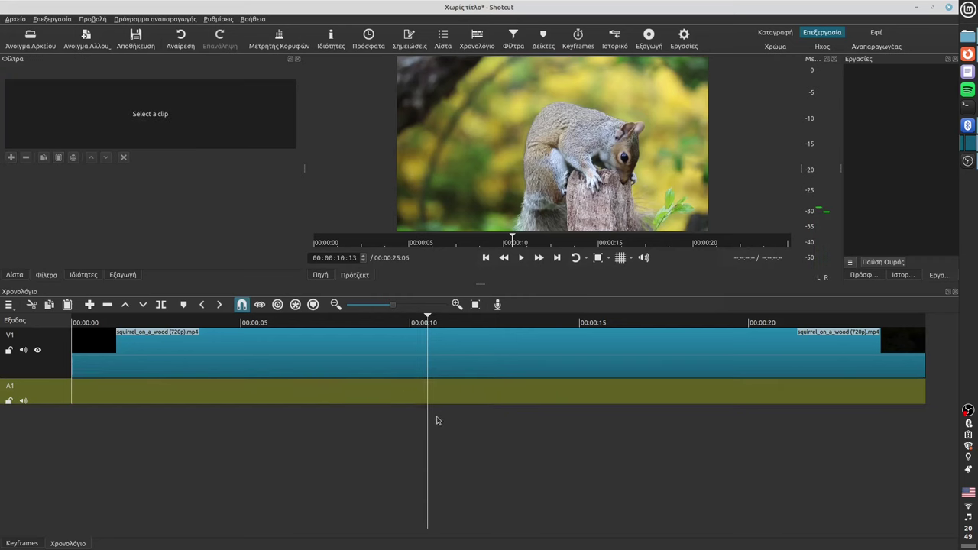
# Step: Play the video without its audio, and undo both the audio deletion and the audio detachment
pyautogui.click(521, 259)
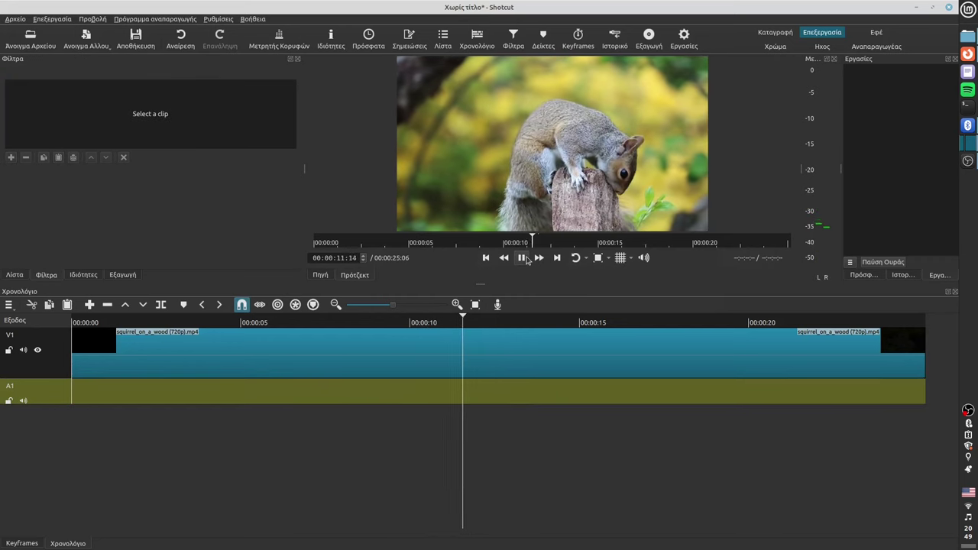
pyautogui.click(523, 258)
pyautogui.click(185, 47)
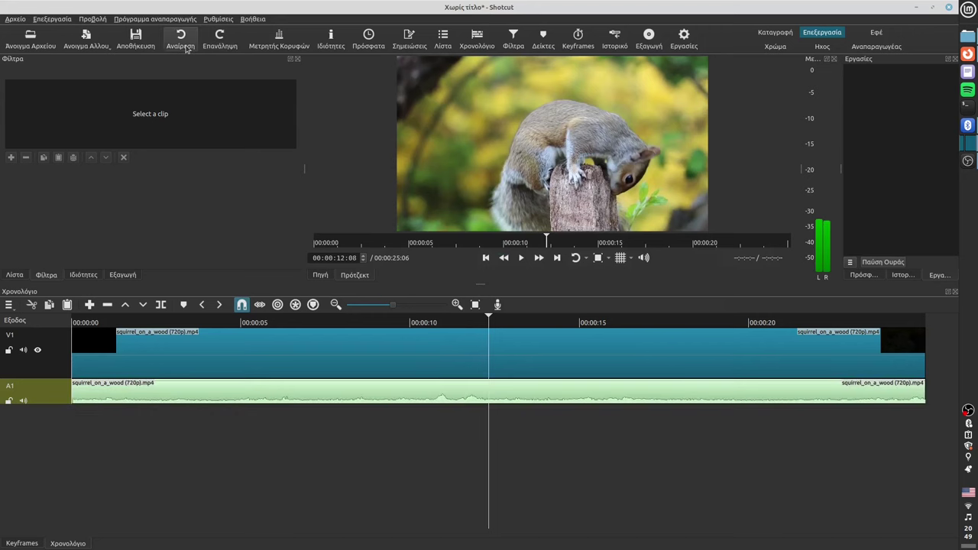
pyautogui.click(181, 40)
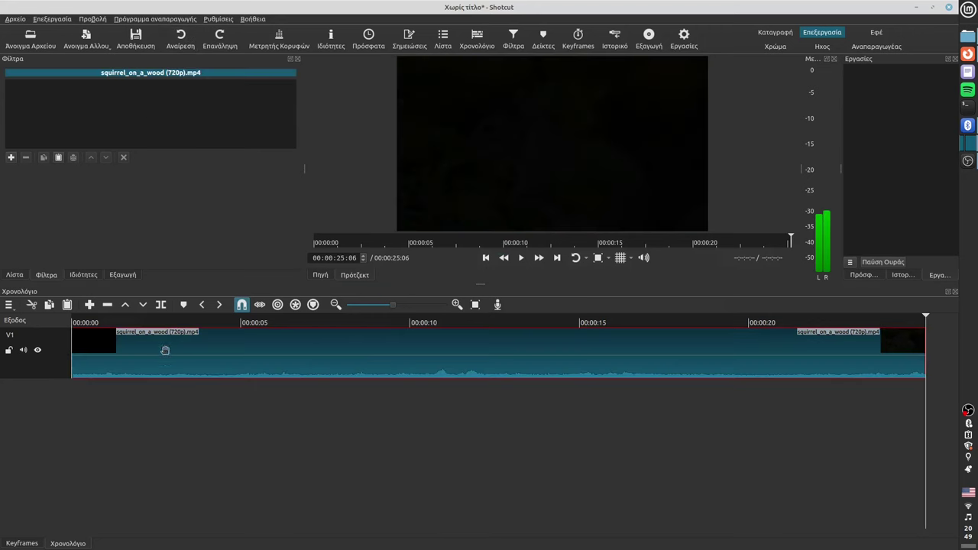
# Step: Play the squirrel clip with its sound, mute track V1, and play it again
pyautogui.click(300, 321)
pyautogui.press('space')
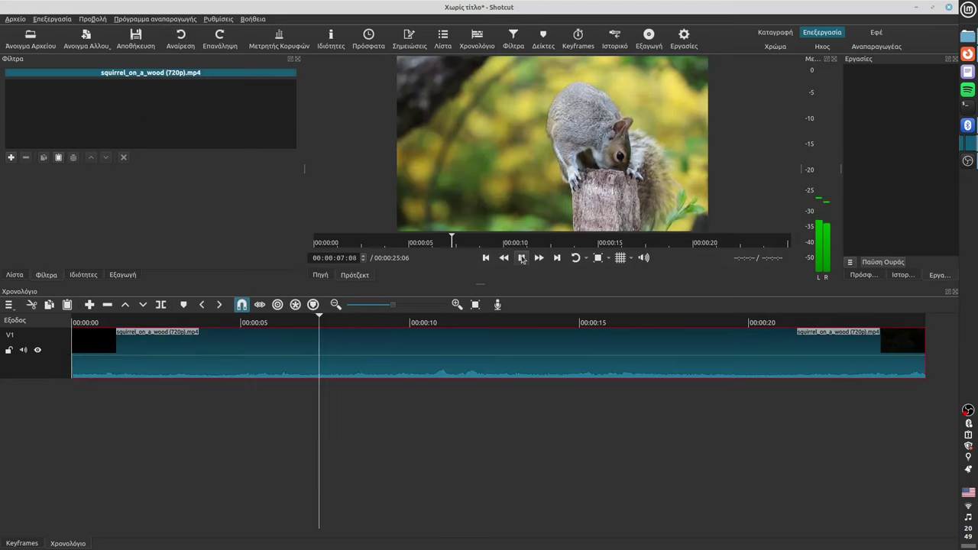
pyautogui.press('space')
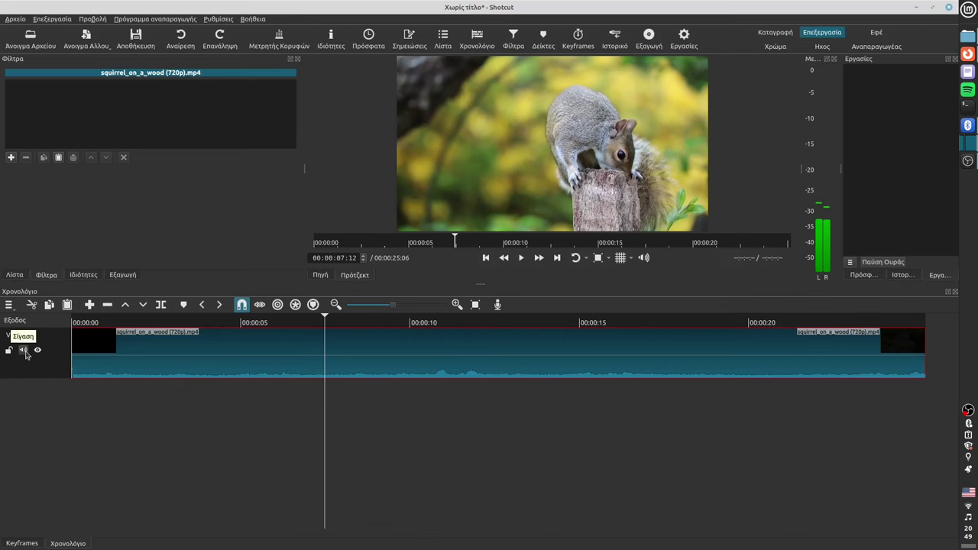
pyautogui.click(24, 350)
pyautogui.click(520, 258)
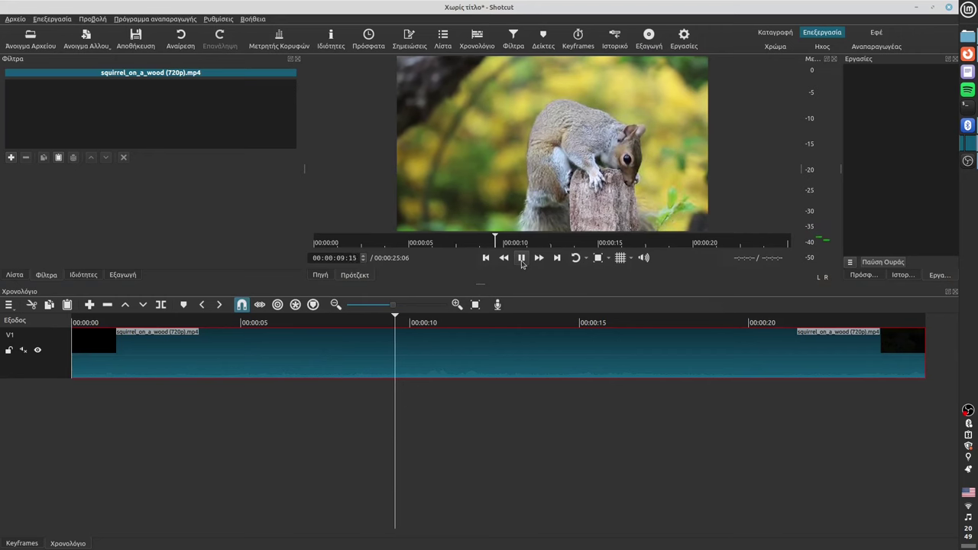
pyautogui.click(521, 258)
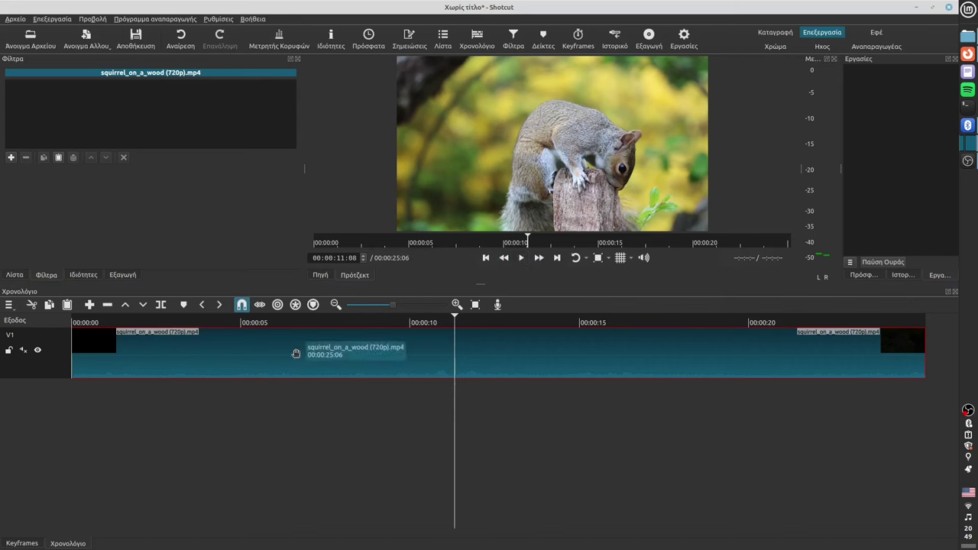
# Step: Unmute track V1 and play the squirrel clip from shortly before the 5-second mark
pyautogui.click(23, 350)
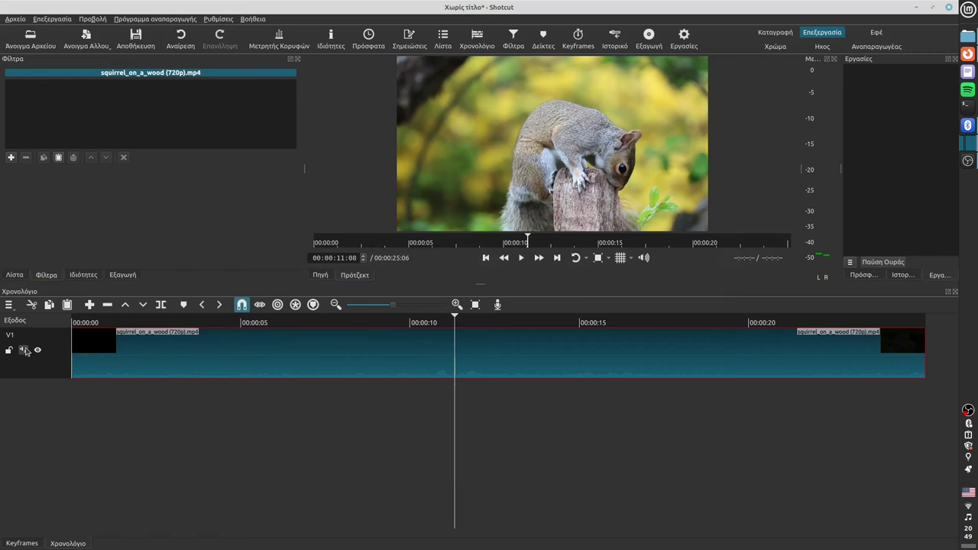
pyautogui.click(290, 322)
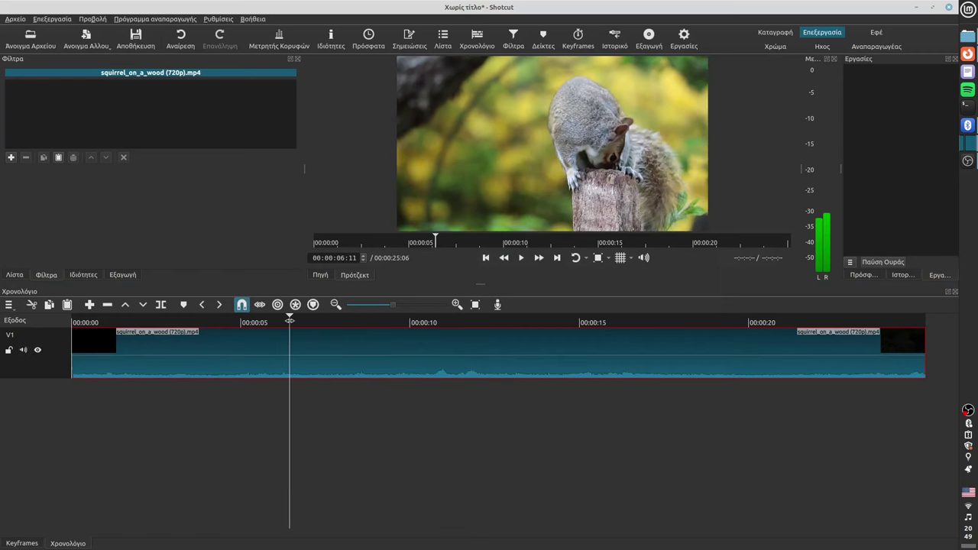
pyautogui.click(230, 321)
pyautogui.click(520, 258)
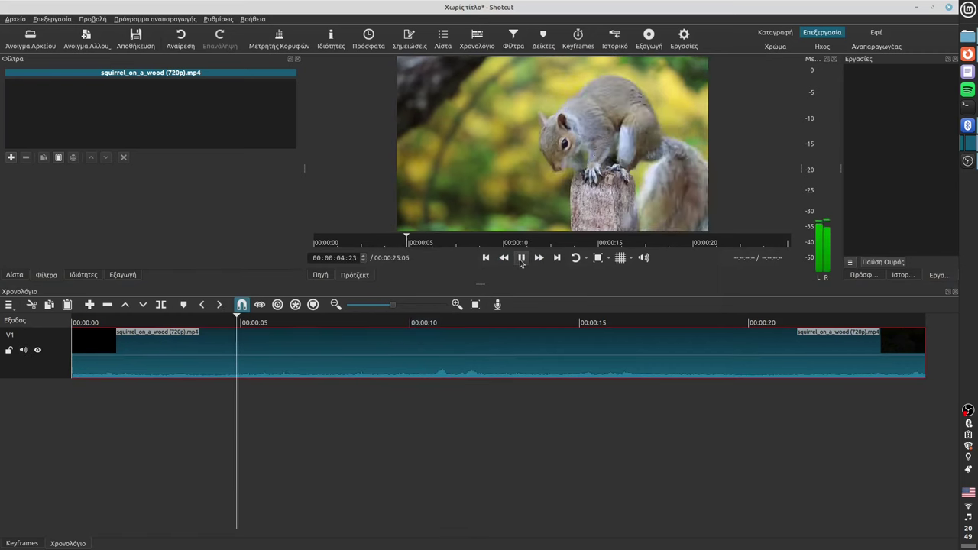
pyautogui.click(521, 259)
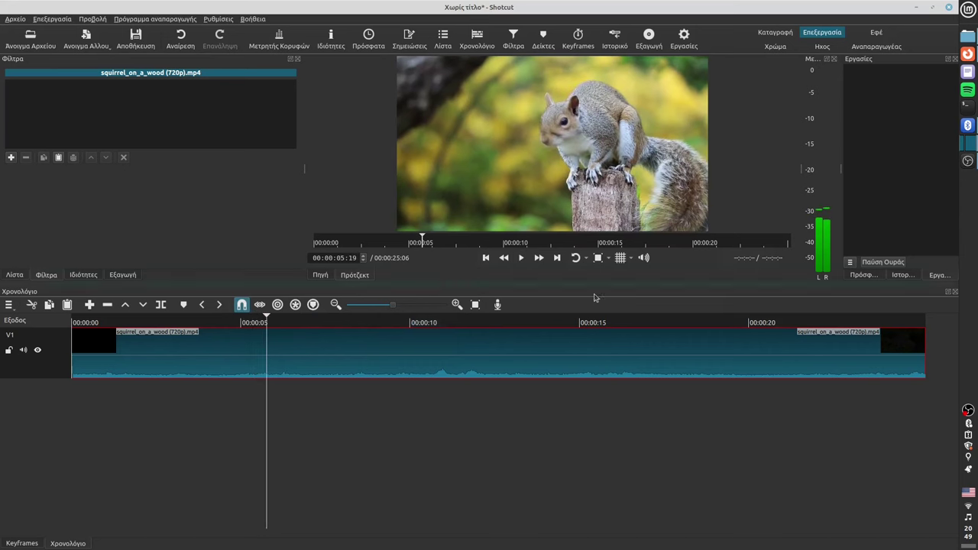
# Step: Switch to the file manager and add summer-walk-152722.mp3 from the video-editing folder to the Shotcut playlist
pyautogui.click(968, 37)
pyautogui.click(479, 217)
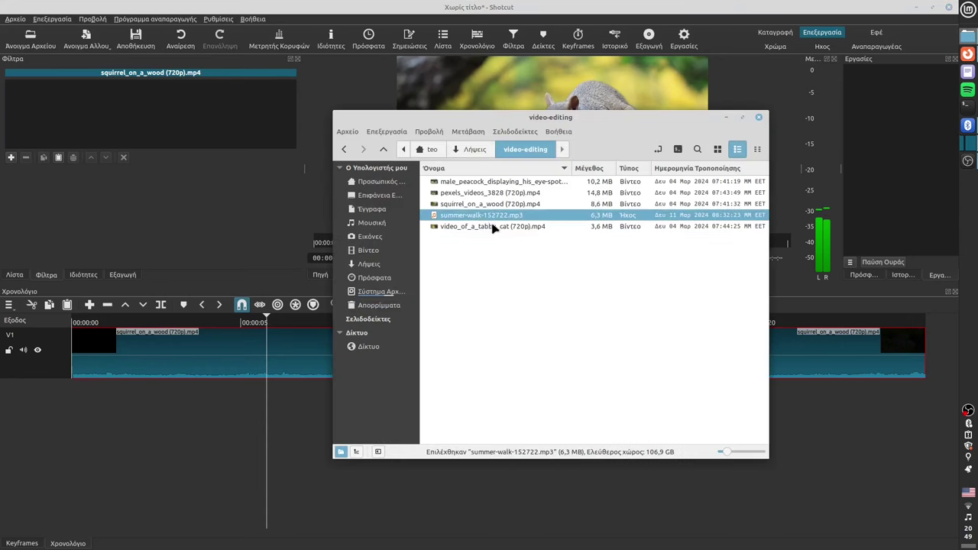
pyautogui.click(6, 276)
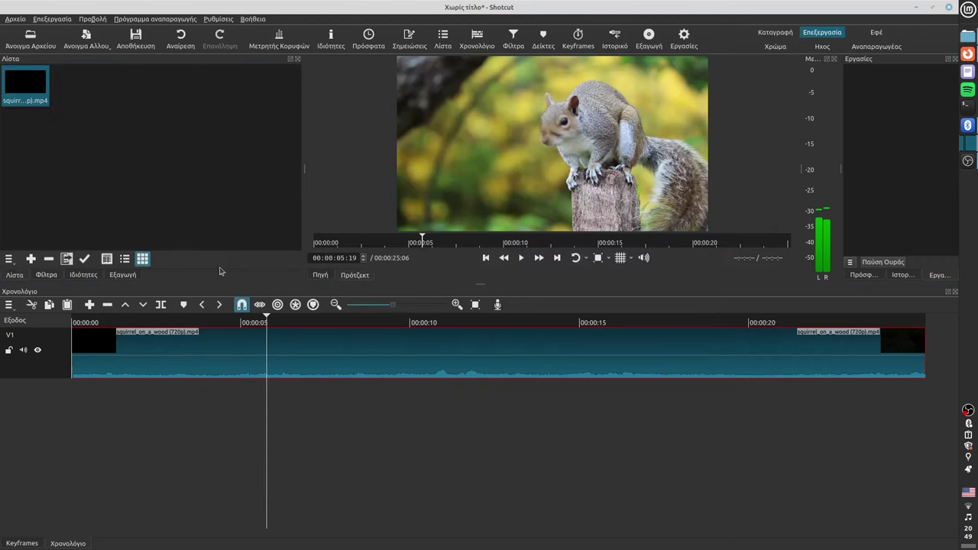
pyautogui.hotkey('alt', 'Tab')
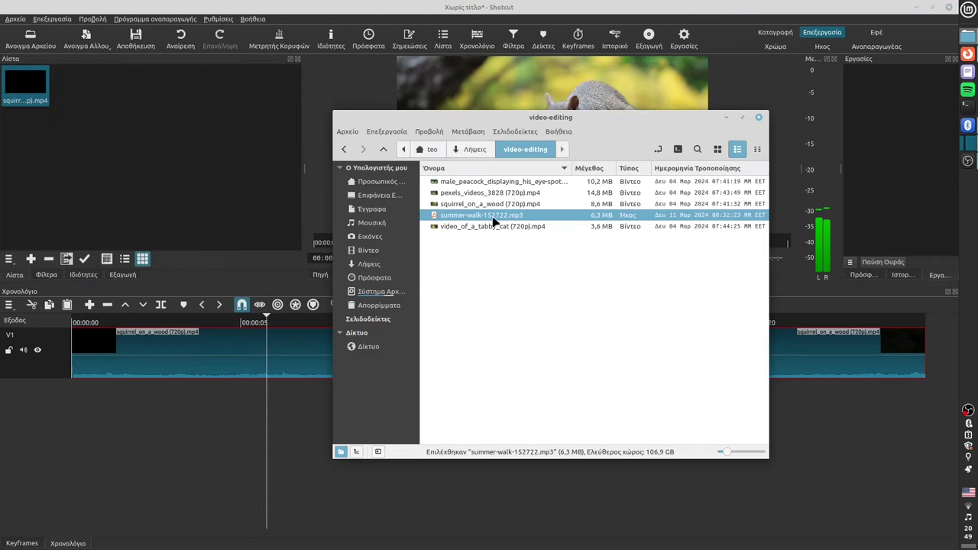
pyautogui.moveTo(495, 221); pyautogui.dragTo(153, 139)
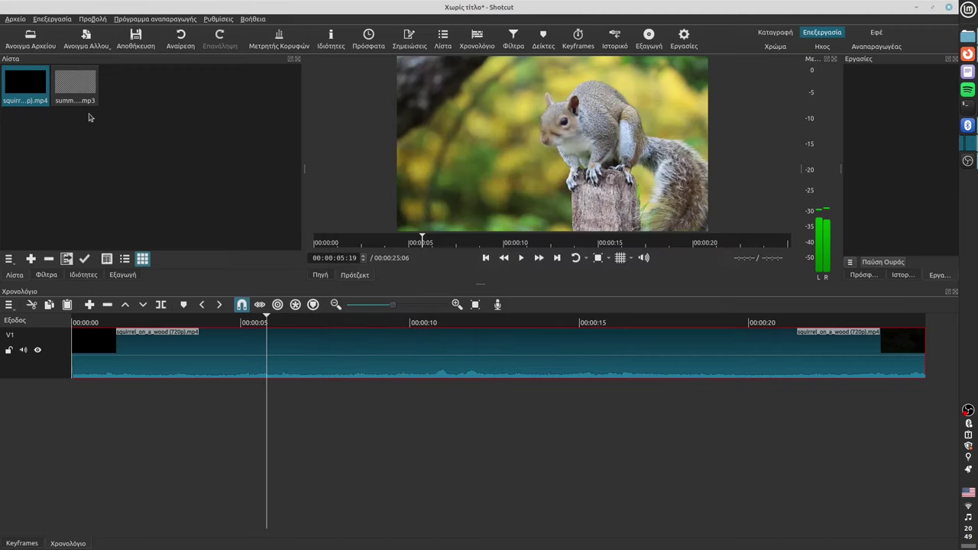
# Step: Listen to the summer-walk music from the playlist in the source player and return to the project view
pyautogui.doubleClick(80, 97)
pyautogui.click(521, 258)
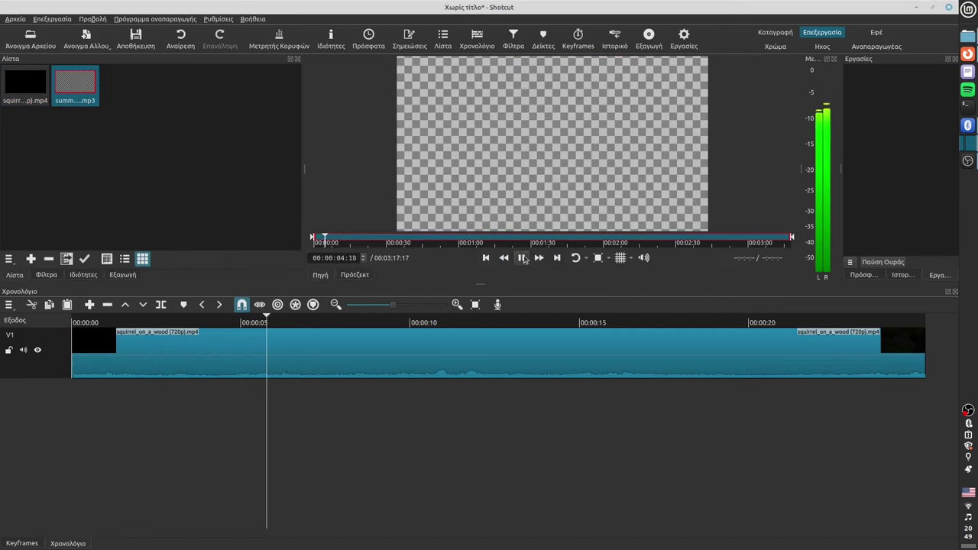
pyautogui.click(522, 258)
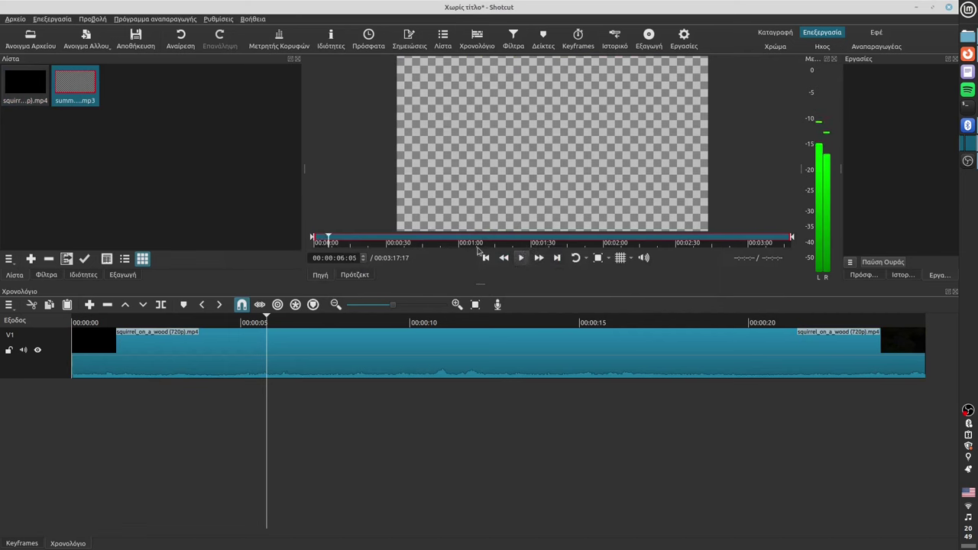
pyautogui.doubleClick(84, 95)
pyautogui.press('space')
pyautogui.press('space')
pyautogui.click(355, 275)
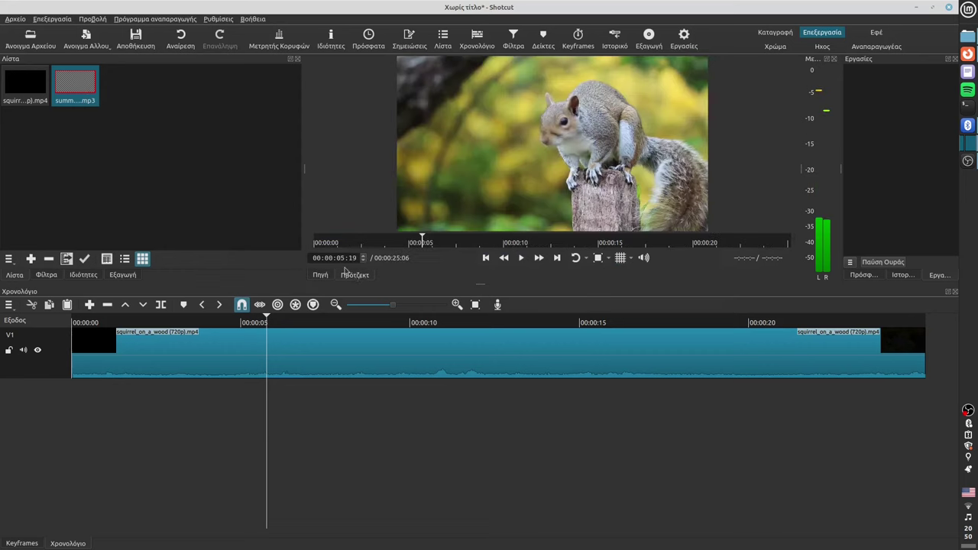
# Step: Play the squirrel clip with its own sound for a few seconds from just past the 5-second mark
pyautogui.click(520, 259)
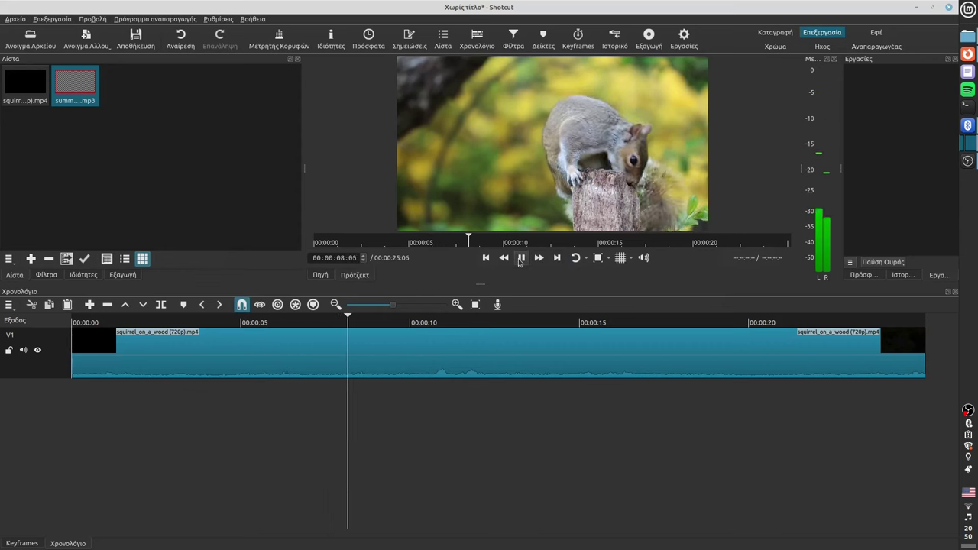
pyautogui.click(520, 258)
# Step: Add an audio track and place the summer-walk music on it, aligned with the beginning of the timeline
pyautogui.moveTo(77, 93); pyautogui.dragTo(78, 337)
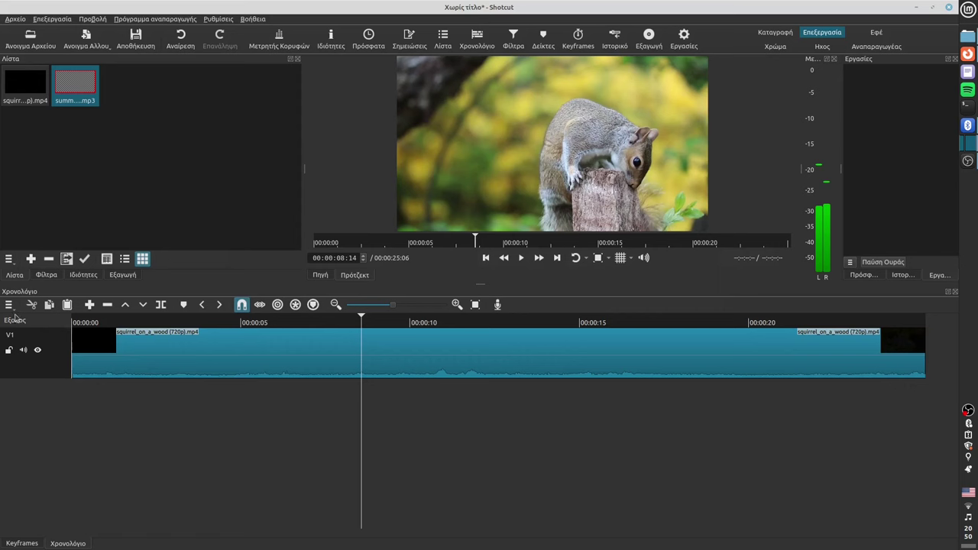
pyautogui.rightClick(14, 317)
pyautogui.moveTo(25, 319)
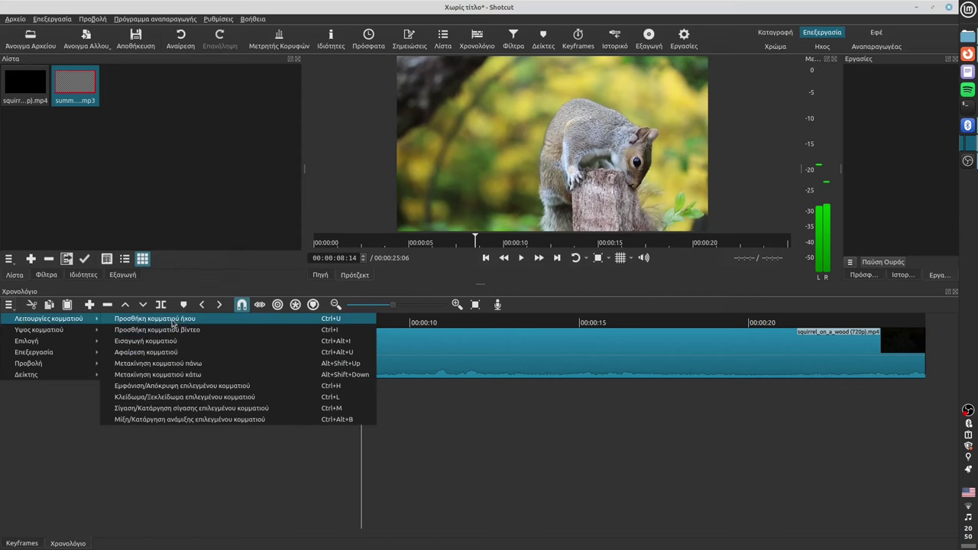
pyautogui.click(173, 320)
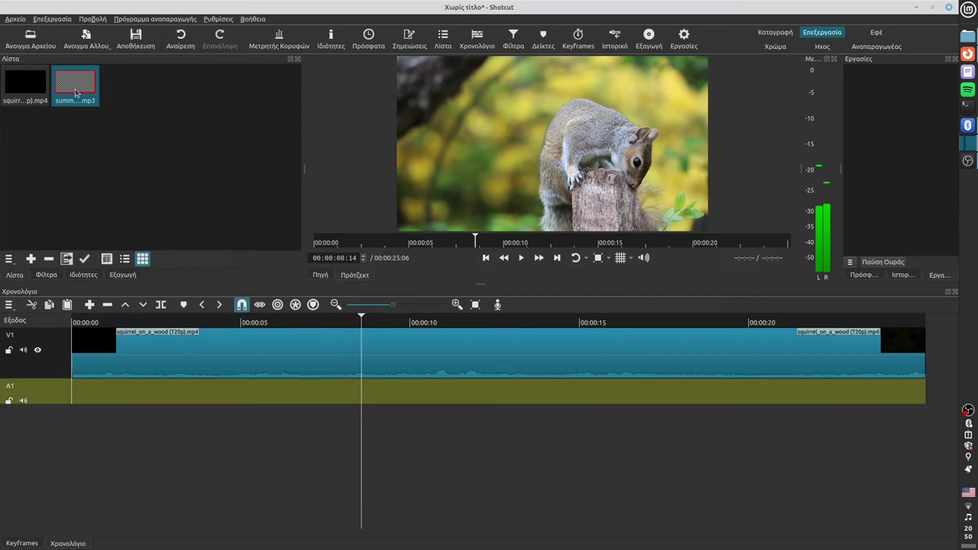
pyautogui.moveTo(75, 92); pyautogui.dragTo(141, 385)
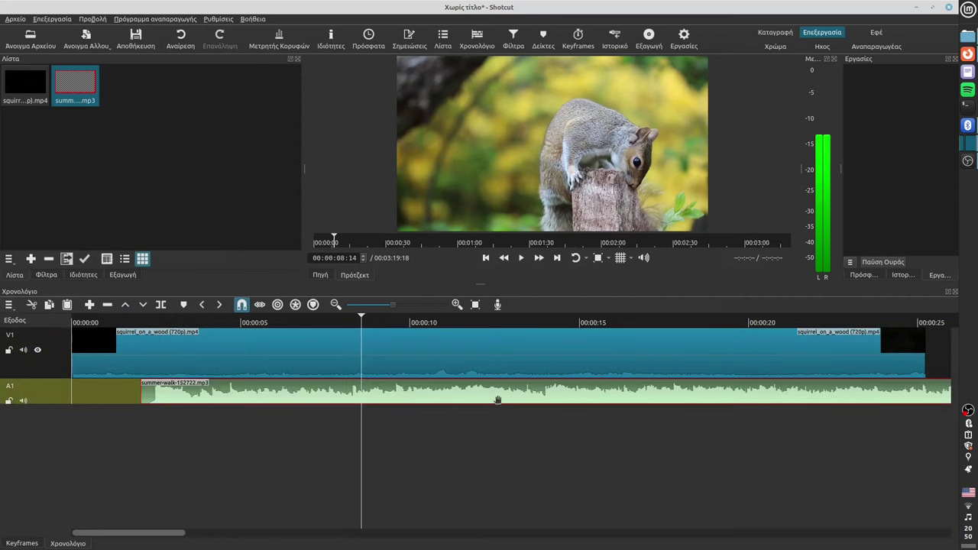
pyautogui.moveTo(495, 397); pyautogui.dragTo(428, 405)
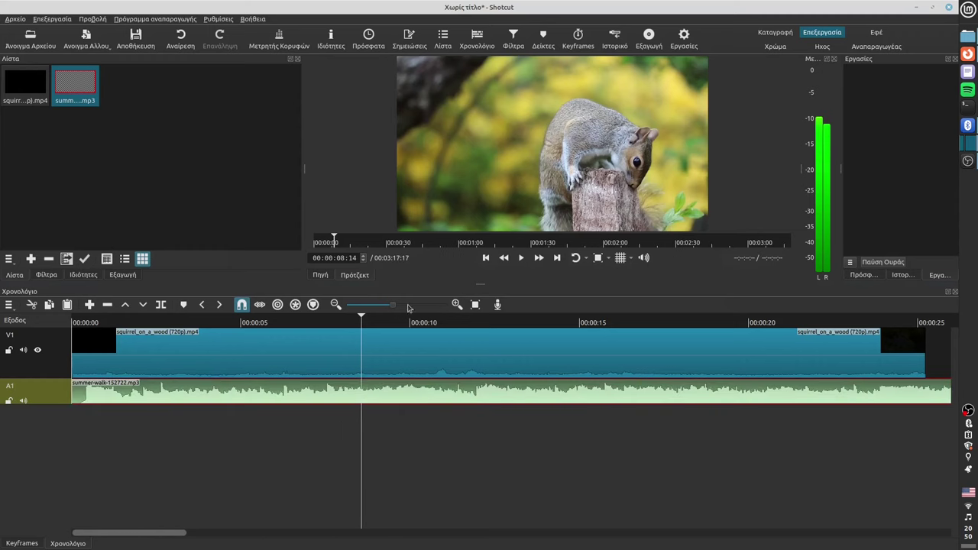
# Step: Play the squirrel clip together with the music for a few seconds and compare the two clips' extents on the timeline
pyautogui.click(521, 257)
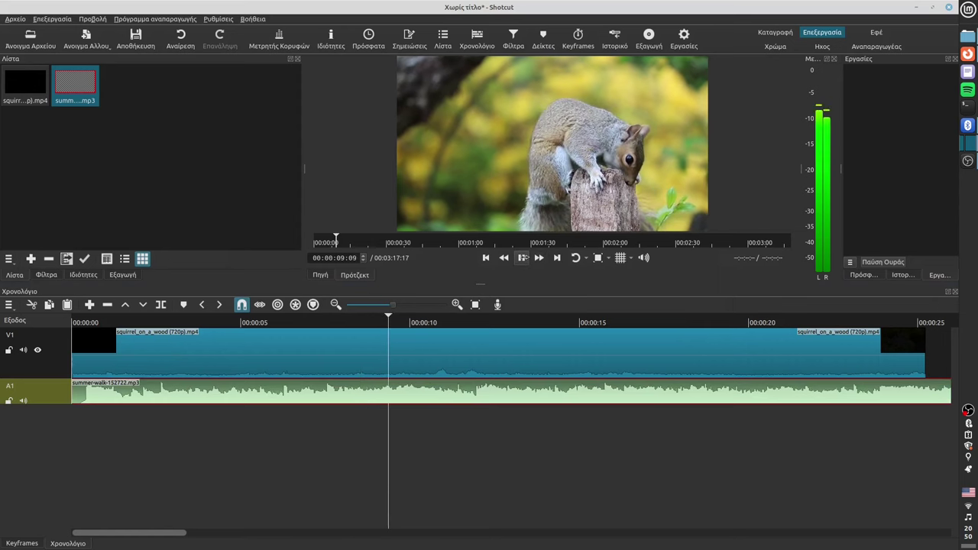
pyautogui.click(523, 258)
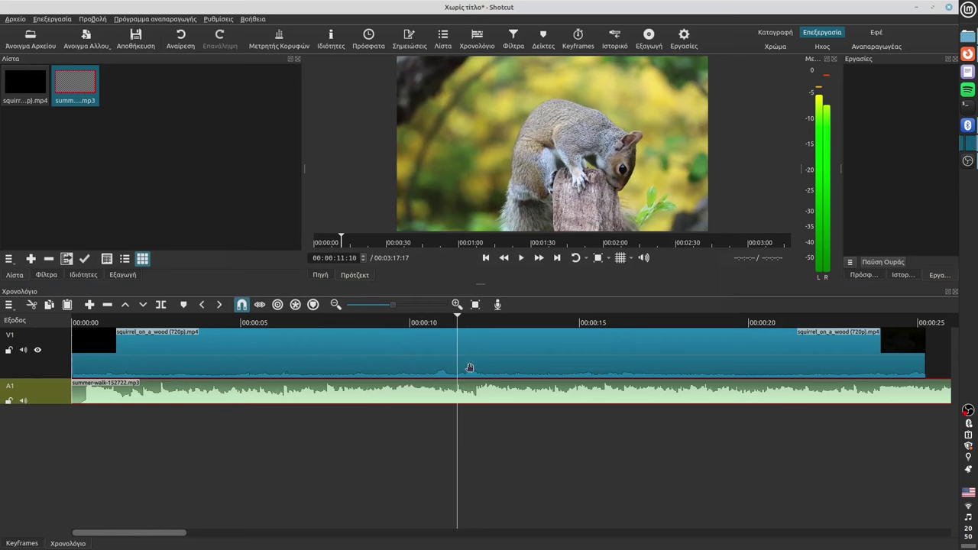
pyautogui.click(427, 363)
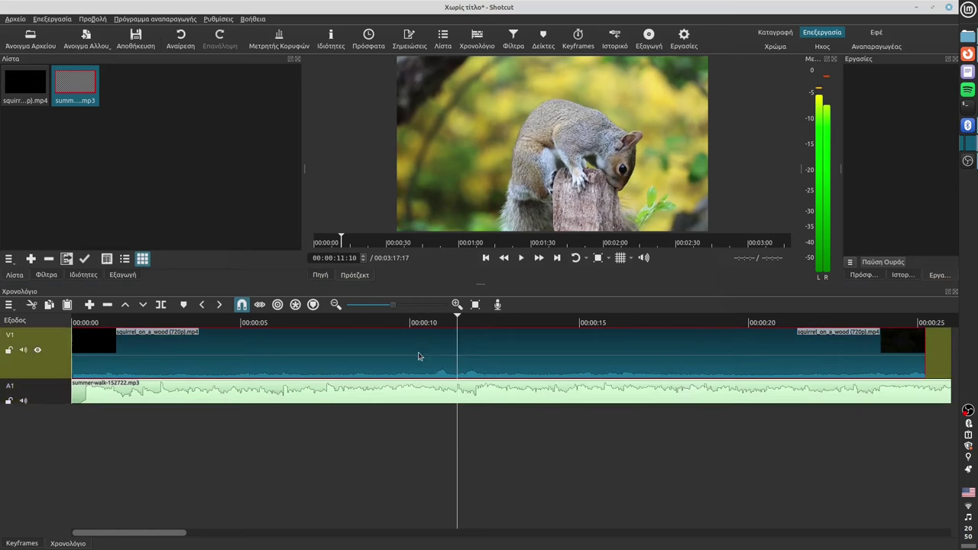
pyautogui.click(409, 391)
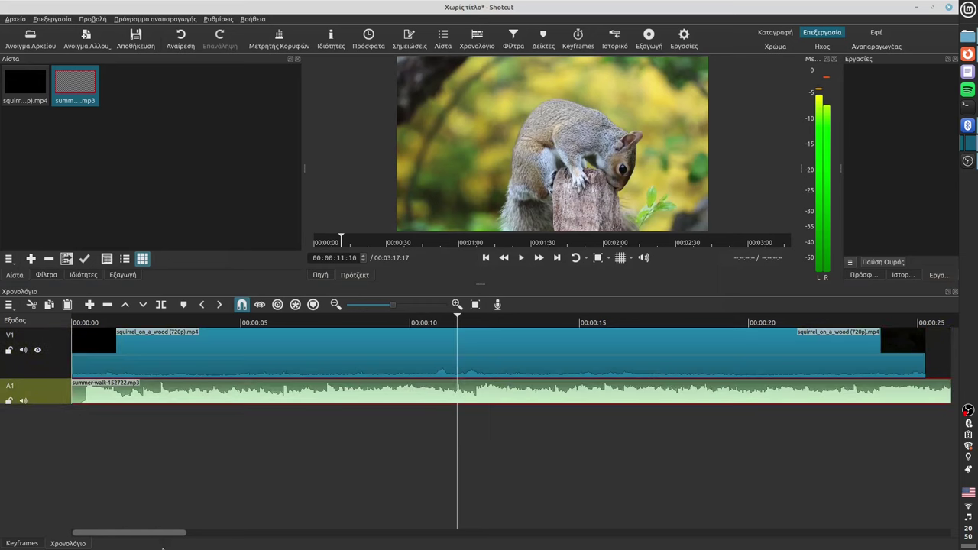
pyautogui.moveTo(146, 539)
pyautogui.mouseDown()
pyautogui.moveTo(181, 539)
pyautogui.moveTo(138, 544)
pyautogui.mouseUp()
# Step: Split the squirrel clip on track V1 at the 10-second mark
pyautogui.moveTo(456, 317); pyautogui.dragTo(413, 325)
pyautogui.click(382, 340)
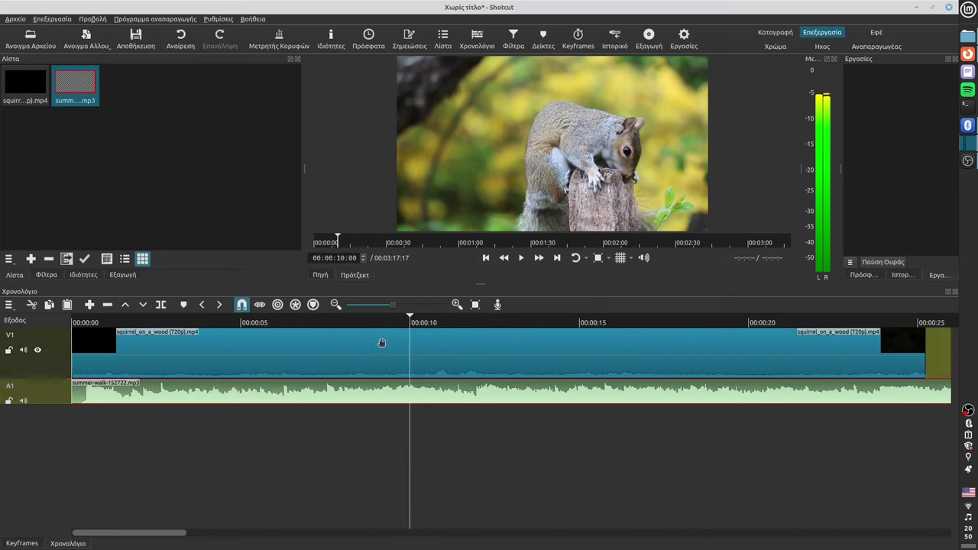
pyautogui.click(414, 393)
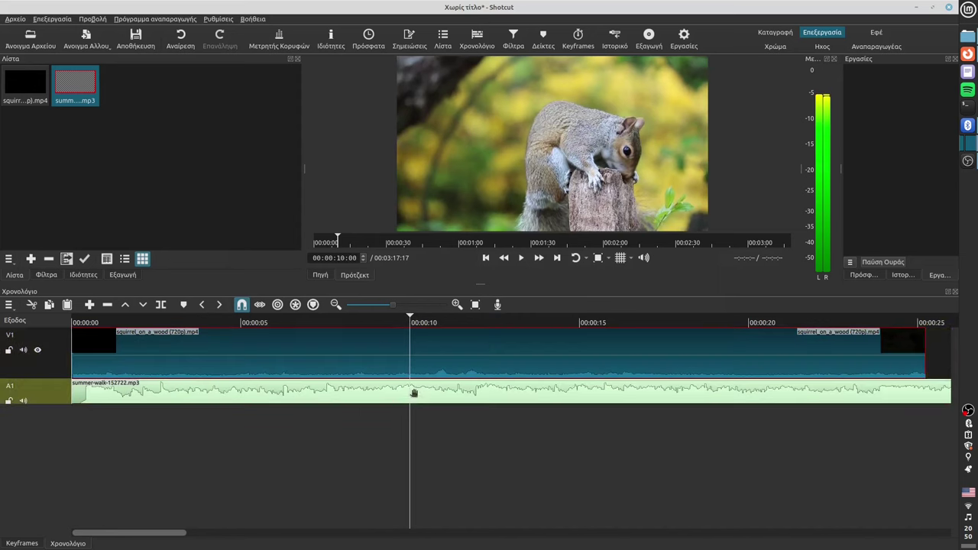
pyautogui.click(435, 355)
pyautogui.click(428, 393)
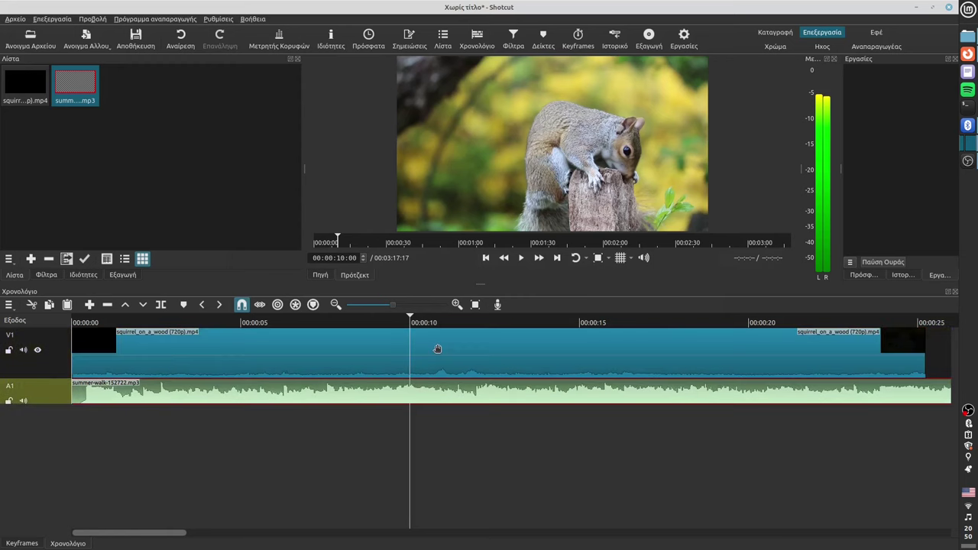
pyautogui.click(436, 349)
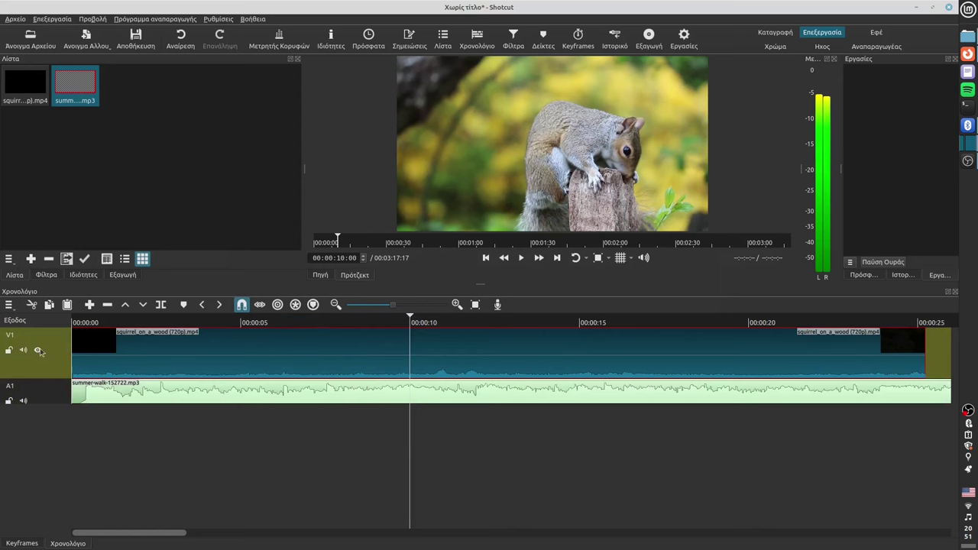
pyautogui.click(324, 389)
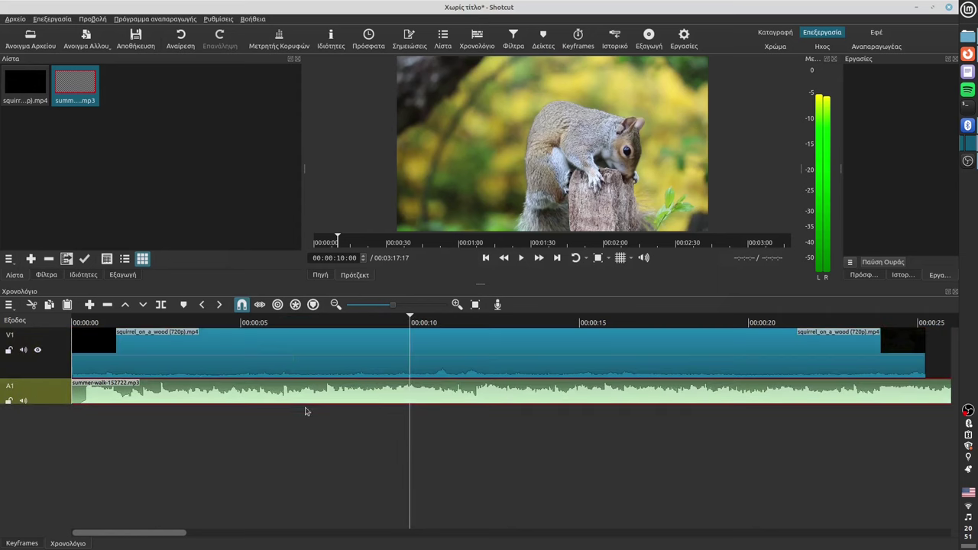
pyautogui.click(323, 343)
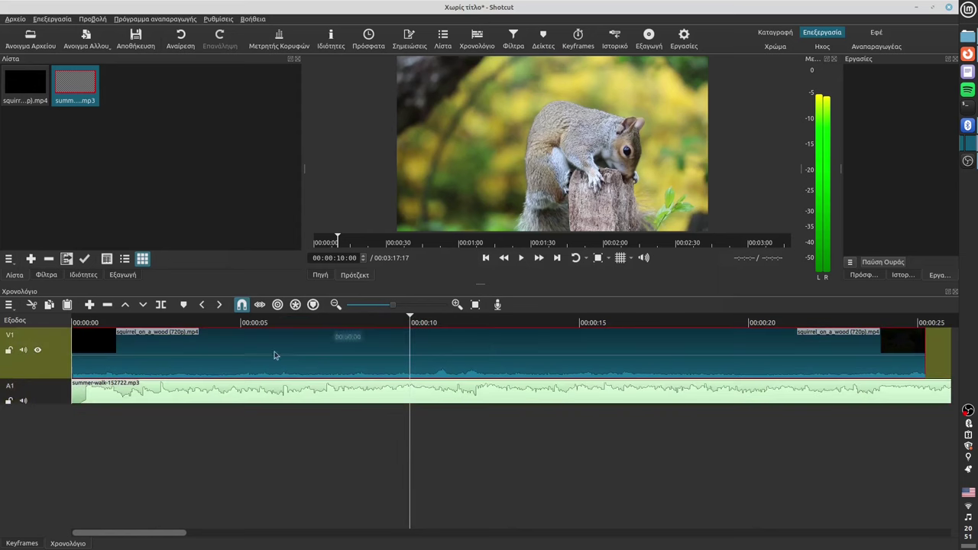
pyautogui.click(161, 304)
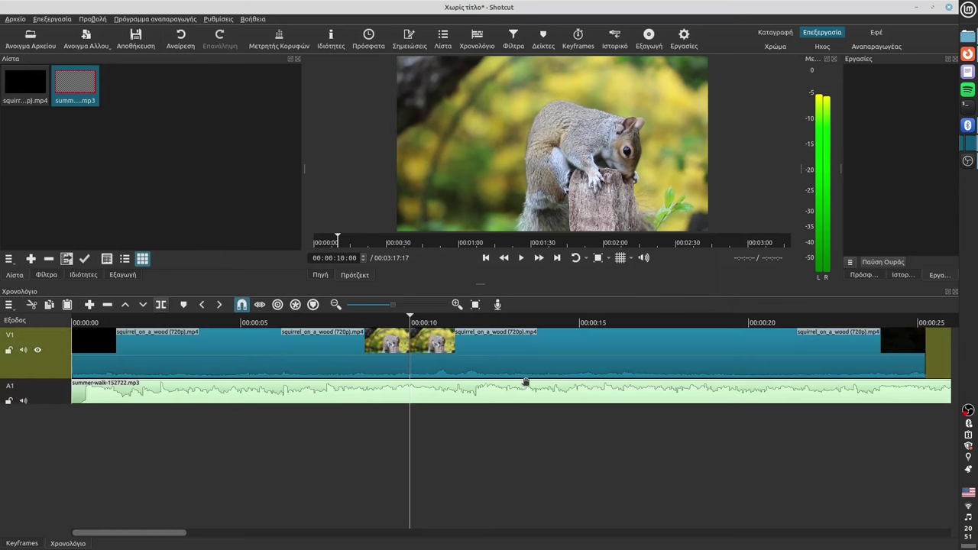
# Step: Return the playhead to the cut at 10 seconds and split the summer-walk clip on track A1 there
pyautogui.click(316, 322)
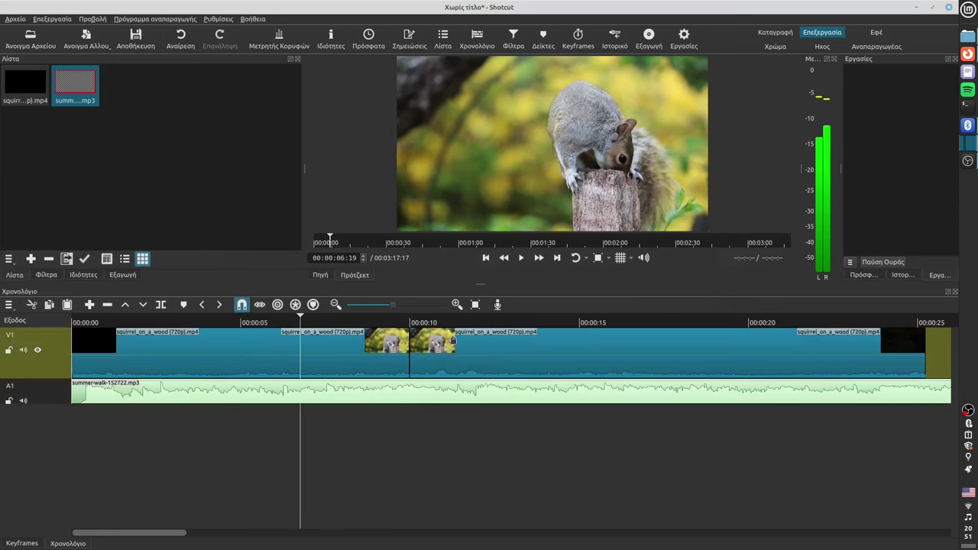
pyautogui.click(349, 322)
pyautogui.moveTo(386, 324); pyautogui.dragTo(411, 321)
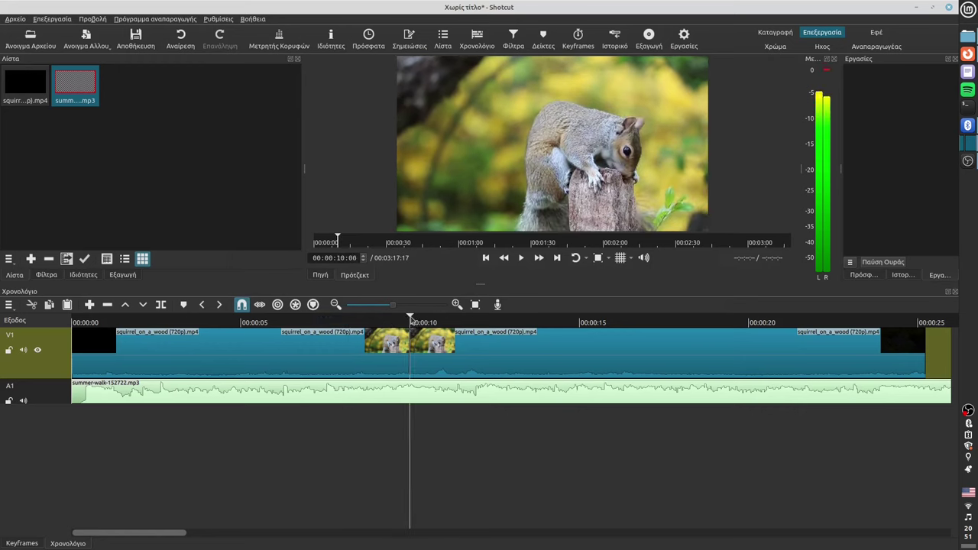
pyautogui.click(397, 393)
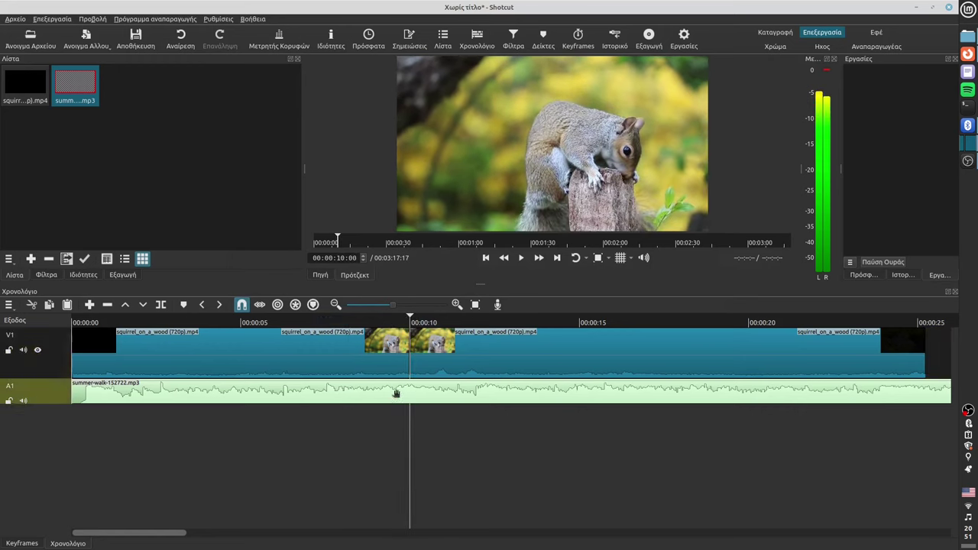
pyautogui.click(162, 307)
# Step: Delete the squirrel and music segments that follow the 10-second cut
pyautogui.click(489, 339)
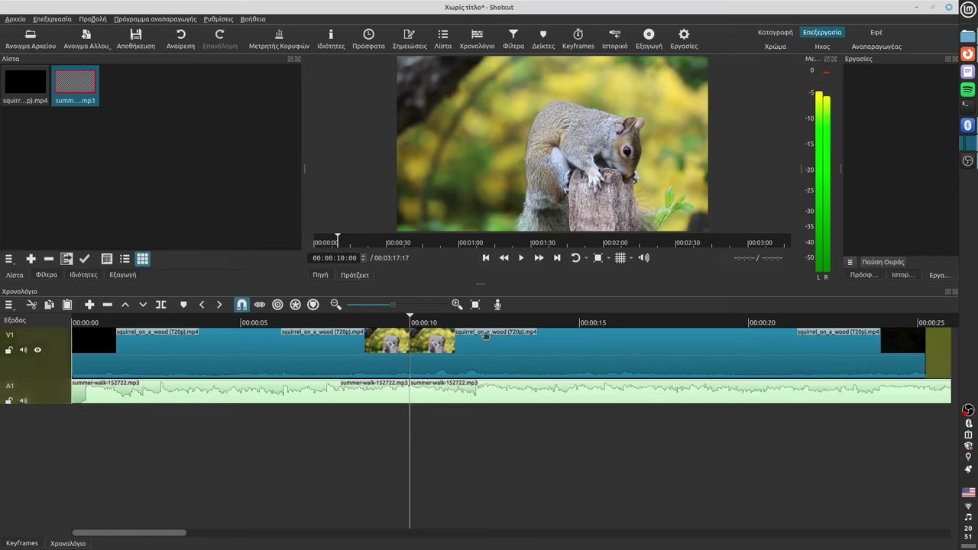
pyautogui.press('Delete')
pyautogui.click(492, 389)
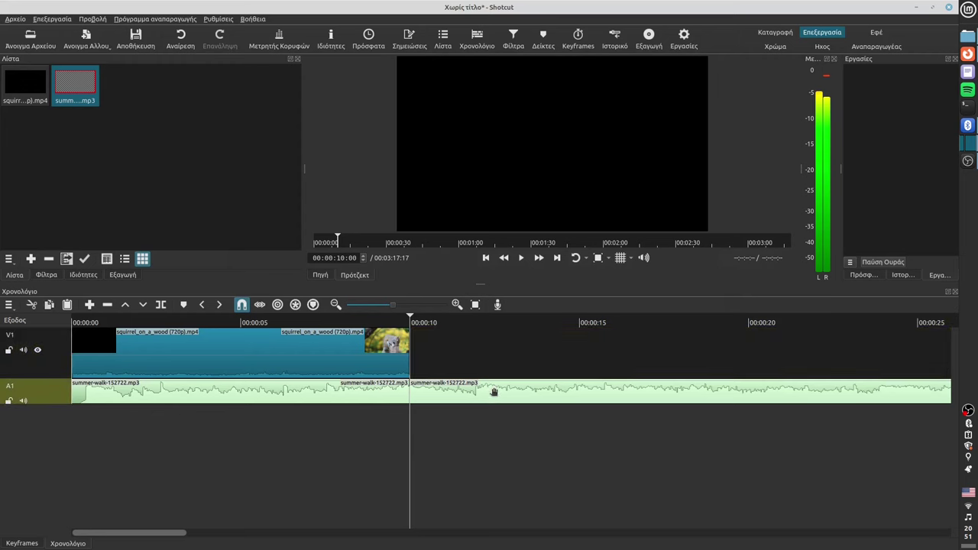
pyautogui.press('Delete')
# Step: Play the trimmed project from about 2.5 seconds, and play its last moments up to the end
pyautogui.moveTo(411, 321); pyautogui.dragTo(162, 333)
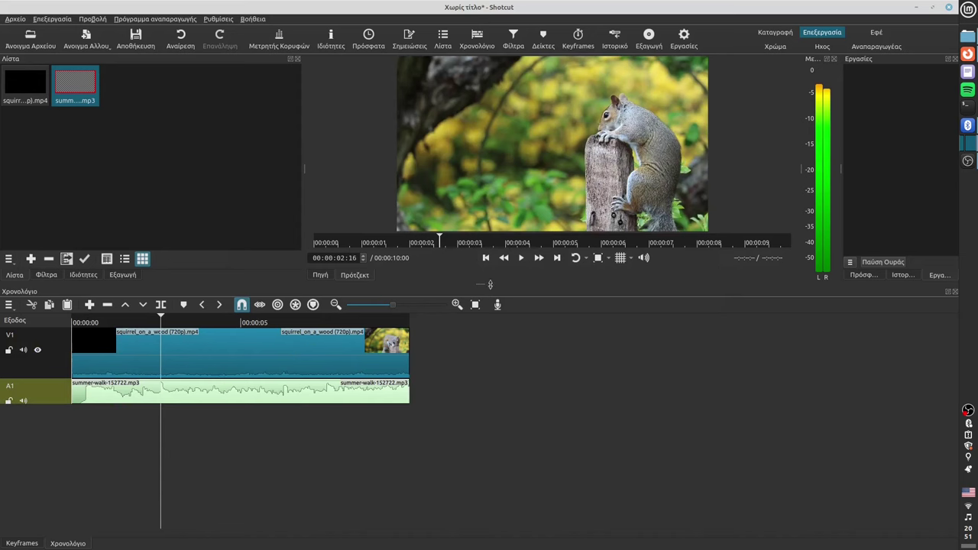
pyautogui.click(521, 259)
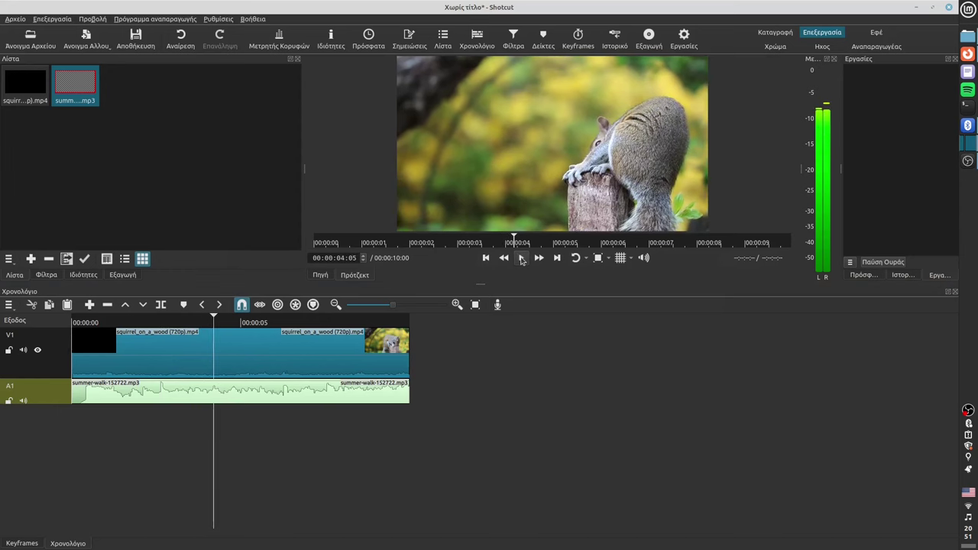
pyautogui.click(521, 258)
pyautogui.click(388, 318)
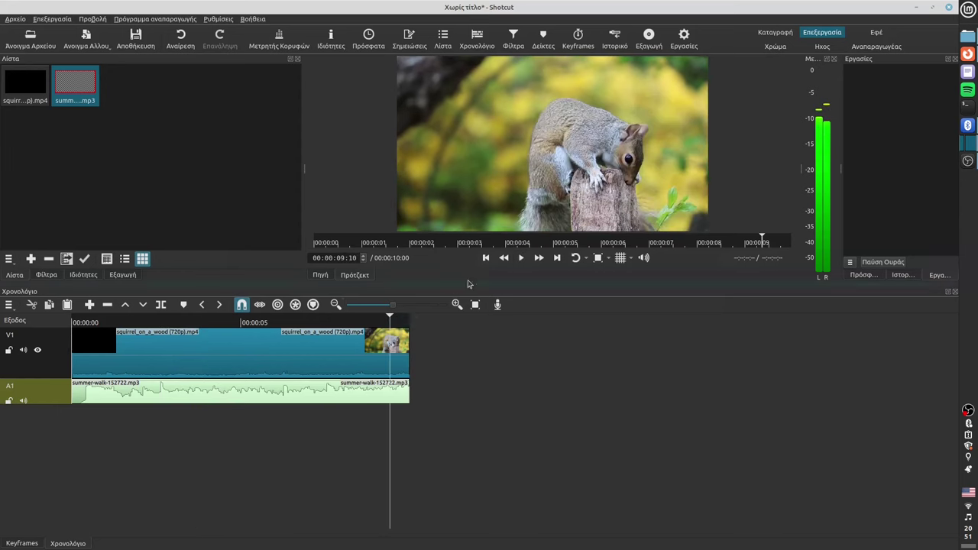
pyautogui.click(521, 258)
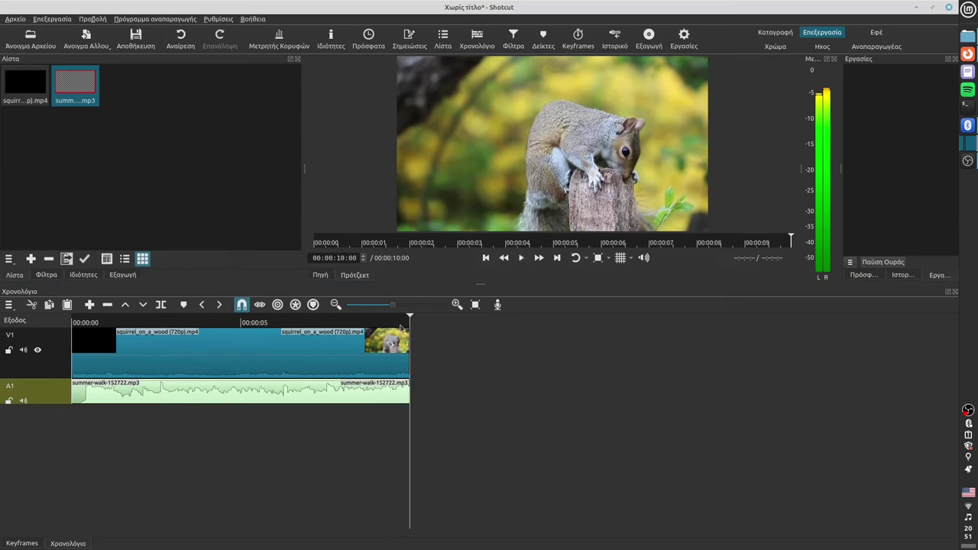
# Step: Add short fade-outs to the ends of the squirrel and music clips, and play the ending from about 7.5 seconds
pyautogui.moveTo(389, 321); pyautogui.dragTo(333, 327)
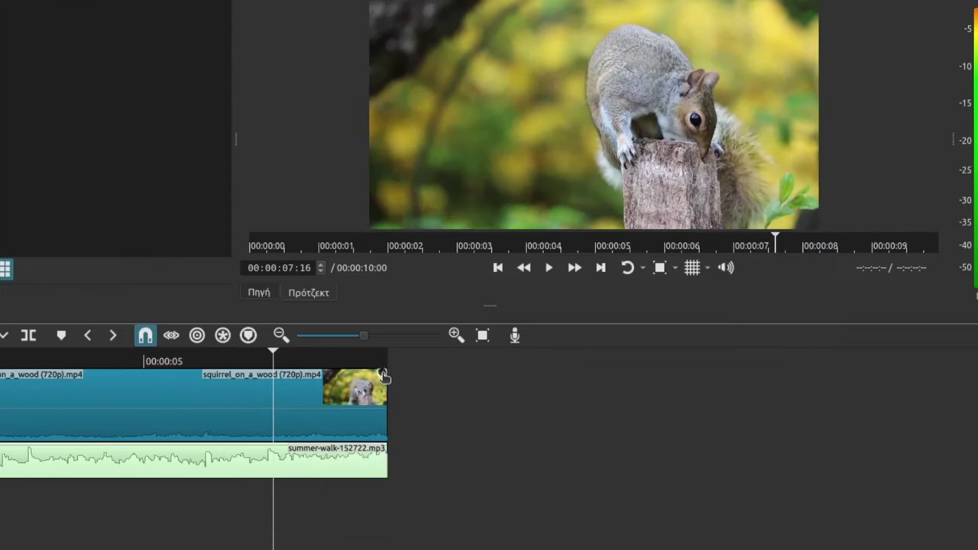
pyautogui.moveTo(383, 377); pyautogui.dragTo(341, 382)
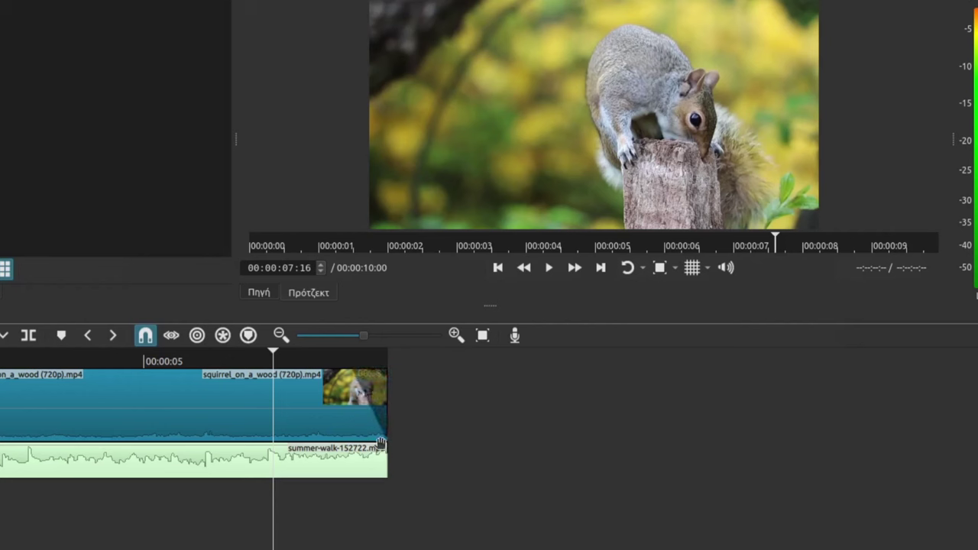
pyautogui.moveTo(383, 449); pyautogui.dragTo(351, 456)
pyautogui.click(547, 278)
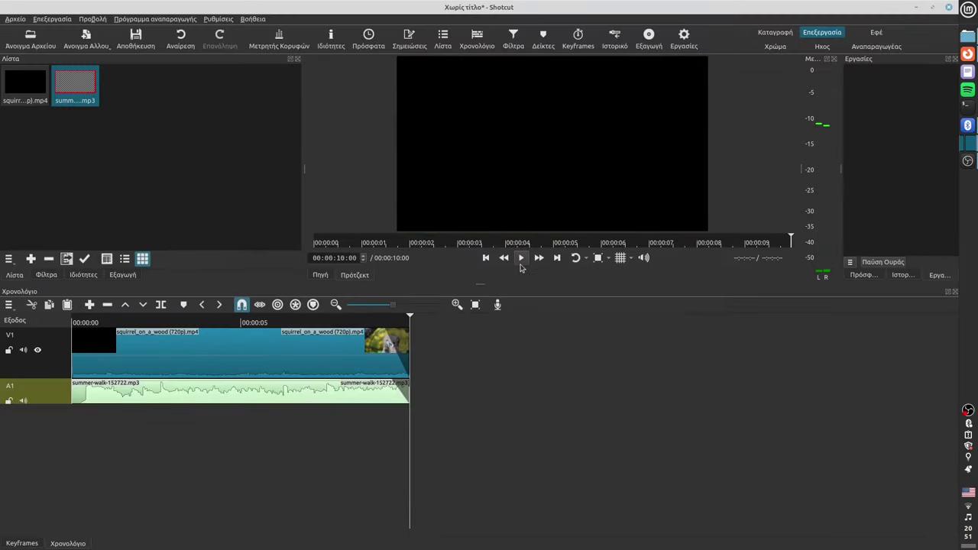
# Step: Play the combined video and music from about 3.5 seconds to around the 6-second mark, pausing once along the way
pyautogui.click(212, 343)
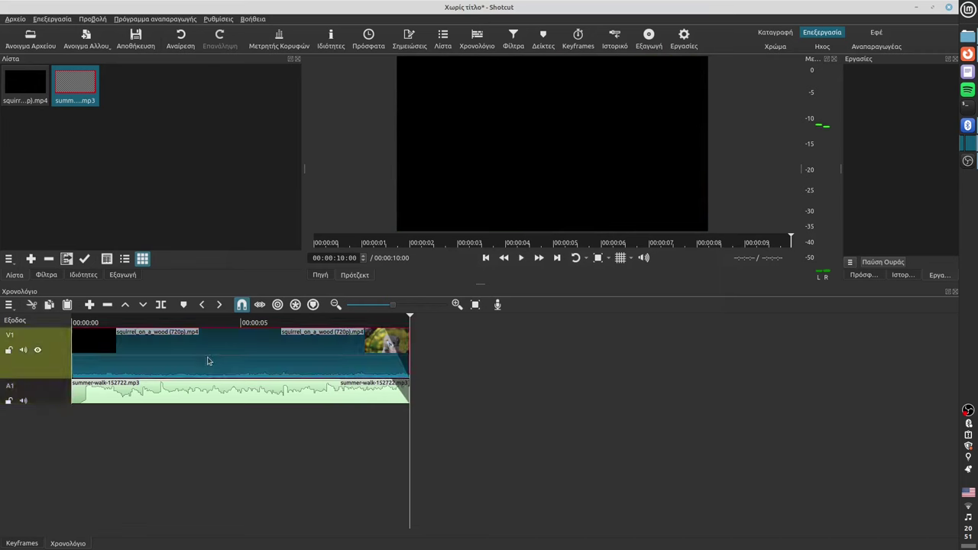
pyautogui.click(195, 323)
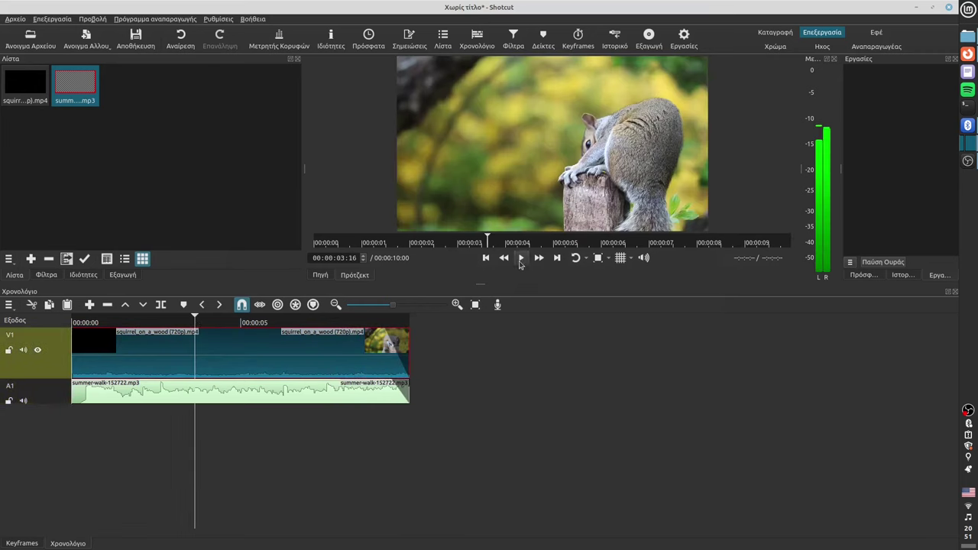
pyautogui.click(520, 260)
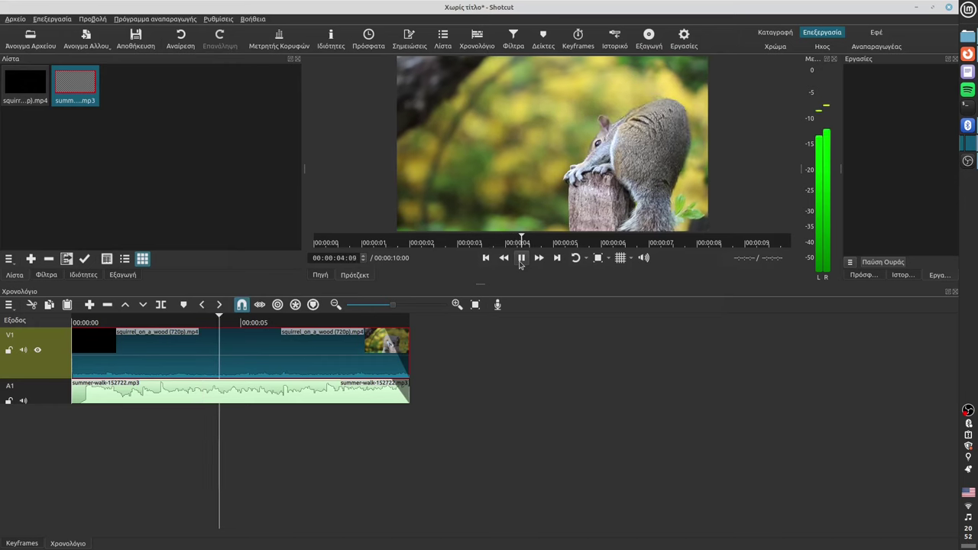
pyautogui.click(520, 260)
pyautogui.click(520, 260)
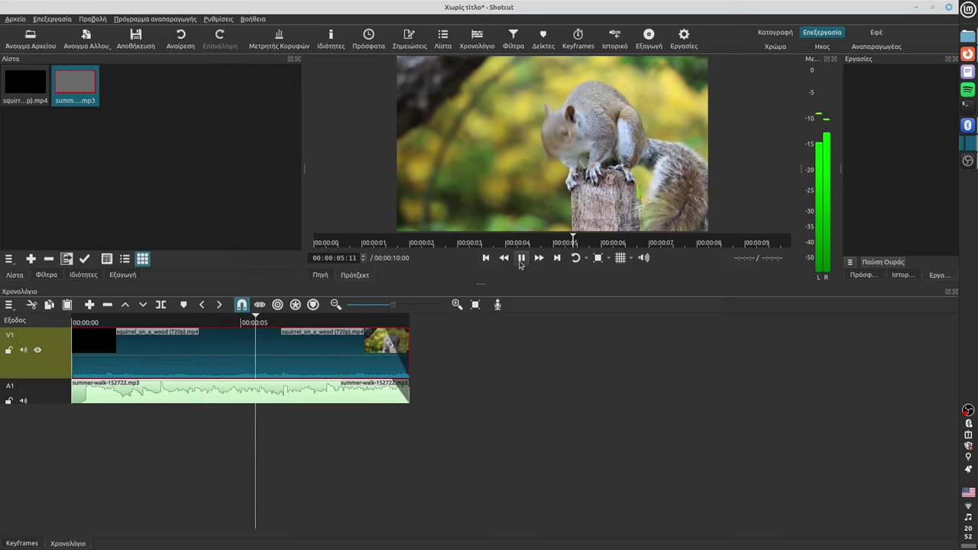
pyautogui.click(520, 259)
# Step: Add a Gain/Volume (Κέρδος / Ένταση) audio filter to the summer-walk music clip on track A1
pyautogui.click(212, 395)
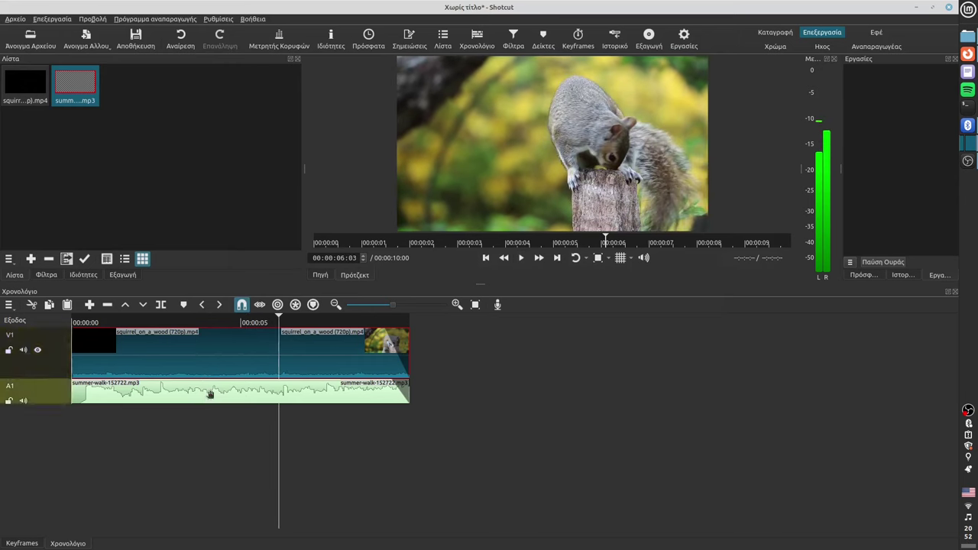
pyautogui.click(212, 354)
pyautogui.click(204, 394)
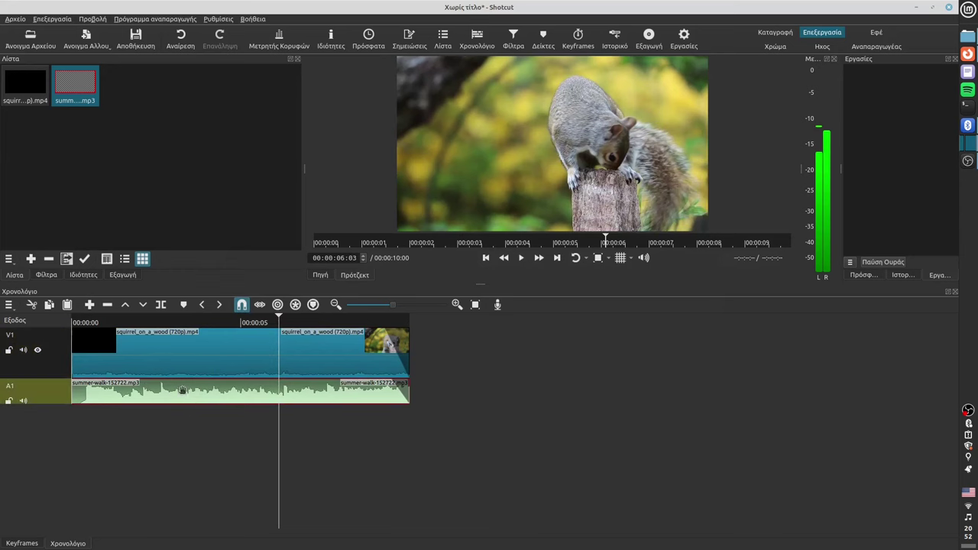
pyautogui.click(46, 275)
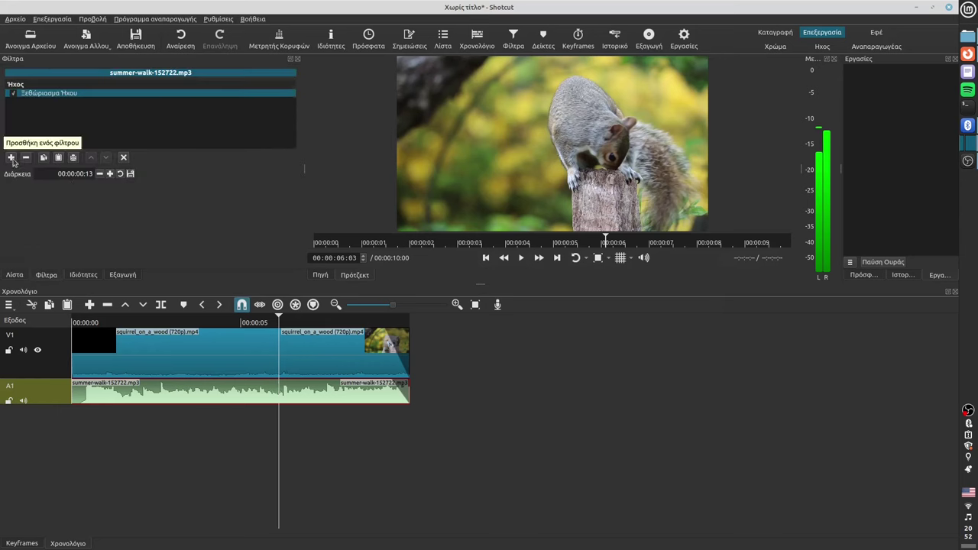
pyautogui.click(12, 157)
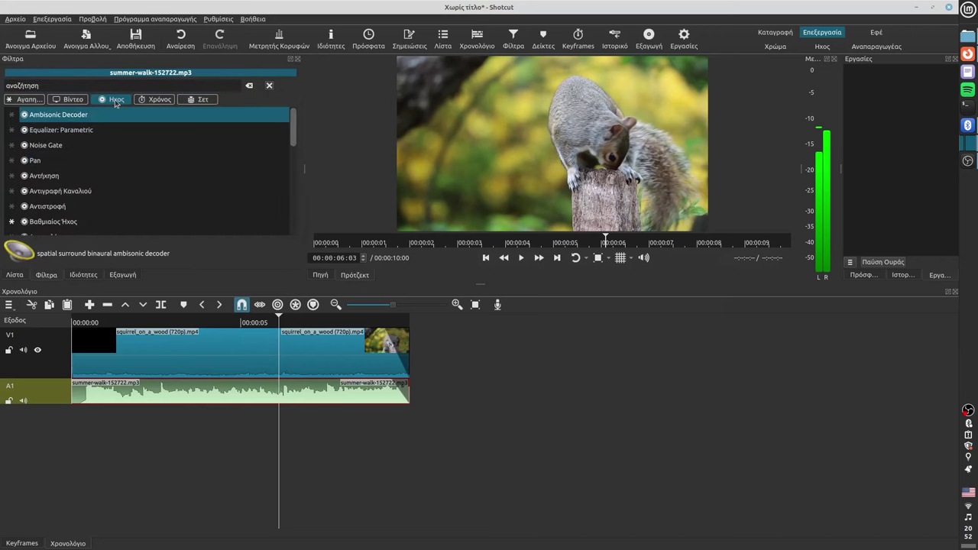
pyautogui.scroll(-3, 102, 163)
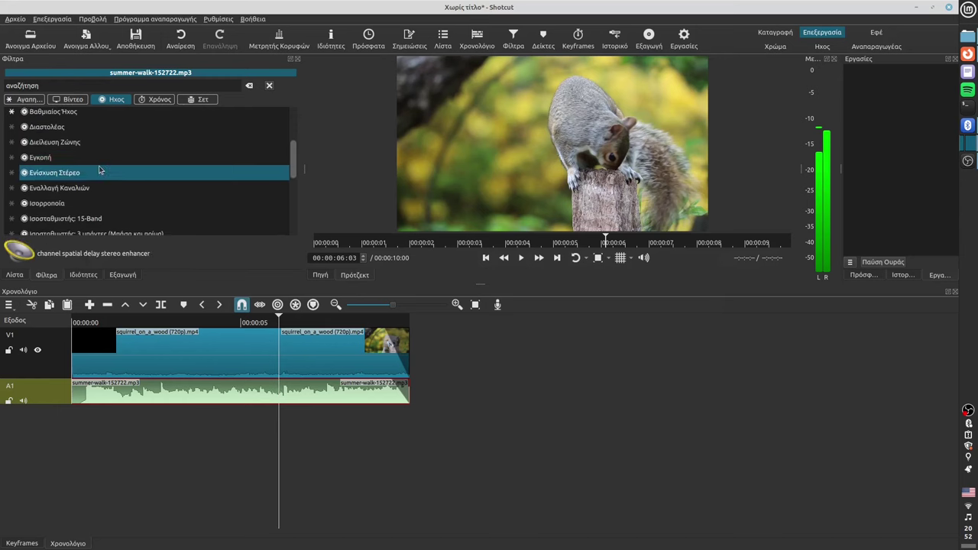
pyautogui.scroll(-1, 98, 166)
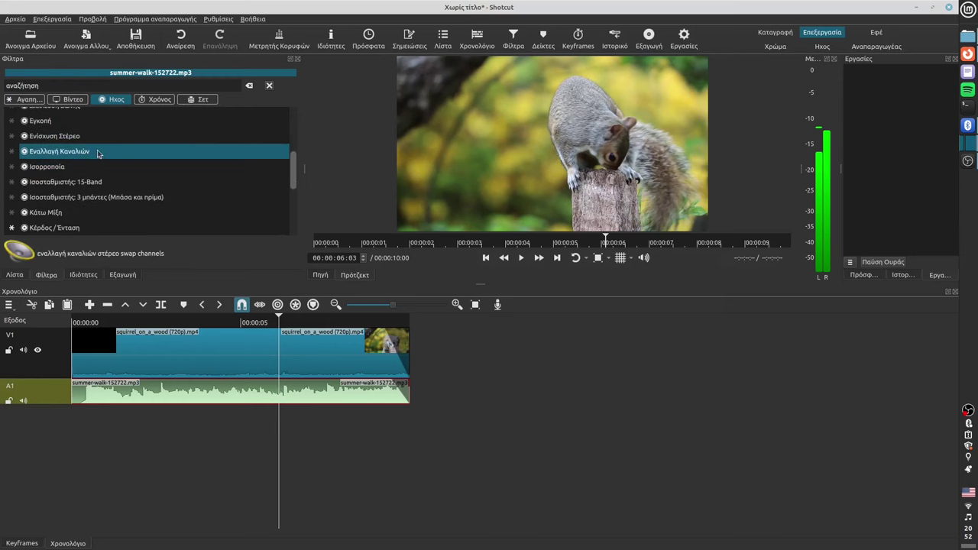
pyautogui.scroll(-2, 98, 154)
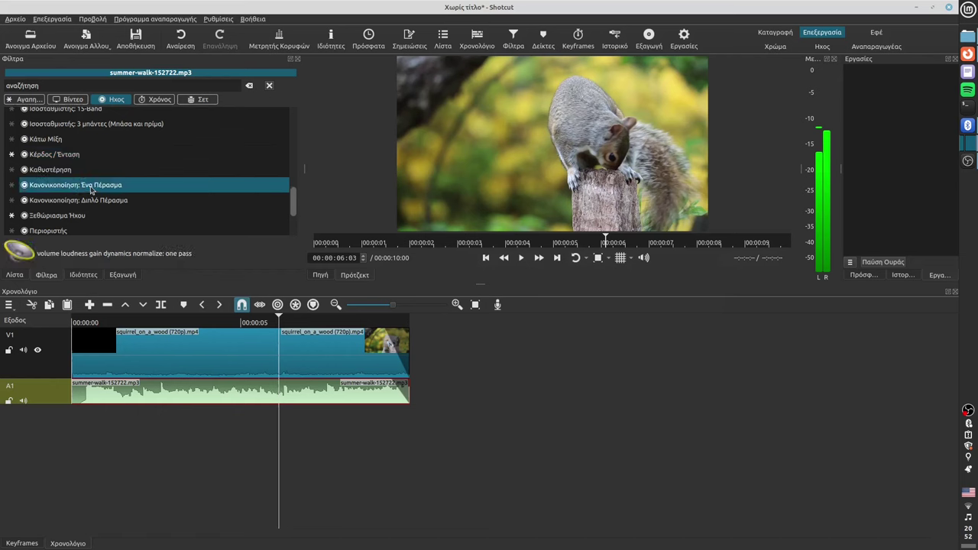
pyautogui.scroll(-1, 88, 193)
pyautogui.scroll(1, 90, 193)
pyautogui.click(61, 155)
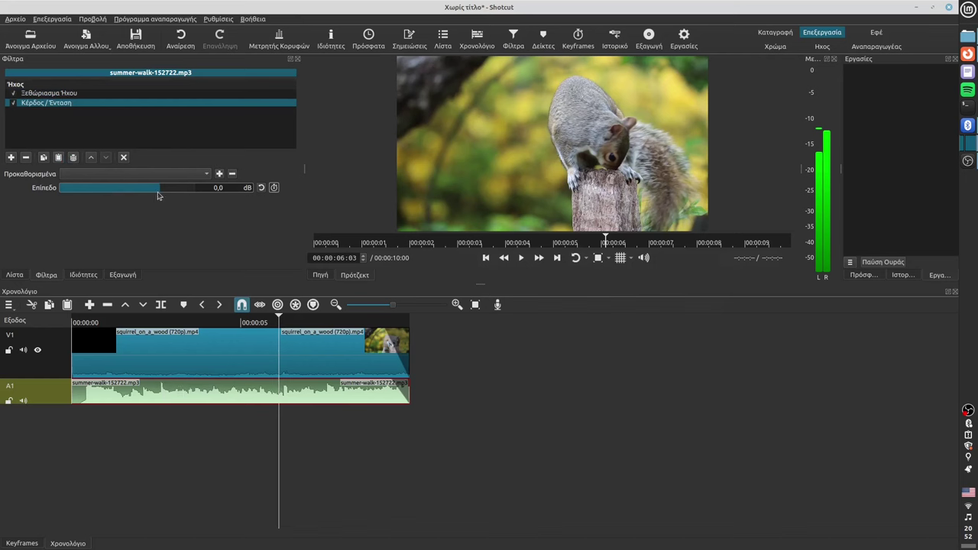
# Step: Lower the music clip's gain level to -44.9 dB and play the project from about 6 to 7.5 seconds
pyautogui.moveTo(158, 193); pyautogui.dragTo(95, 193)
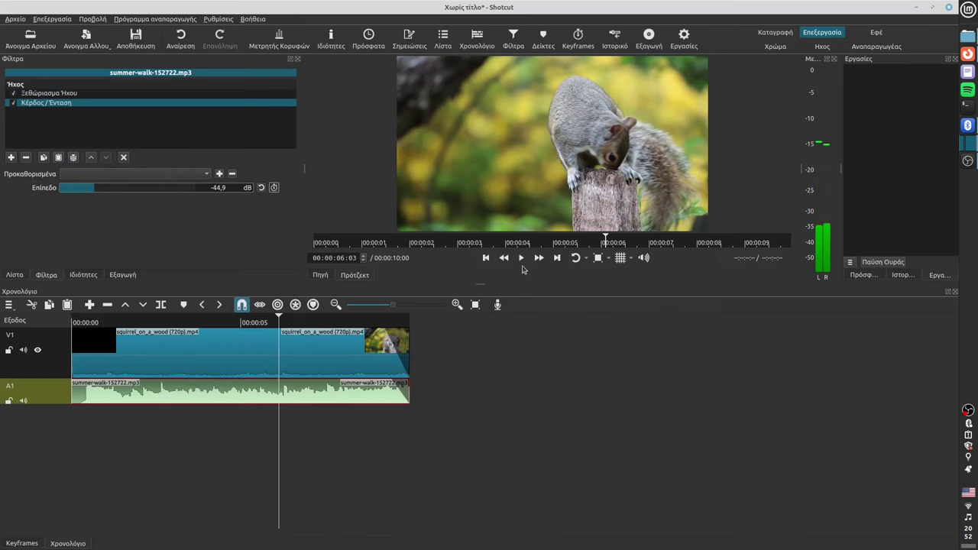
pyautogui.click(521, 258)
pyautogui.press('space')
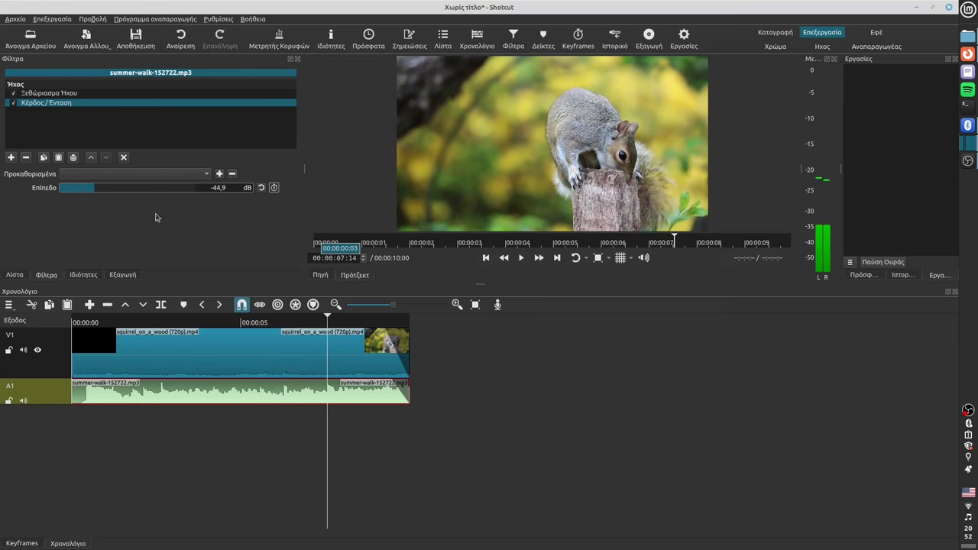
# Step: Set the music's gain level to -12.1 dB and play the last seconds, plus a stretch starting near the 3-second mark
pyautogui.moveTo(111, 191); pyautogui.dragTo(143, 193)
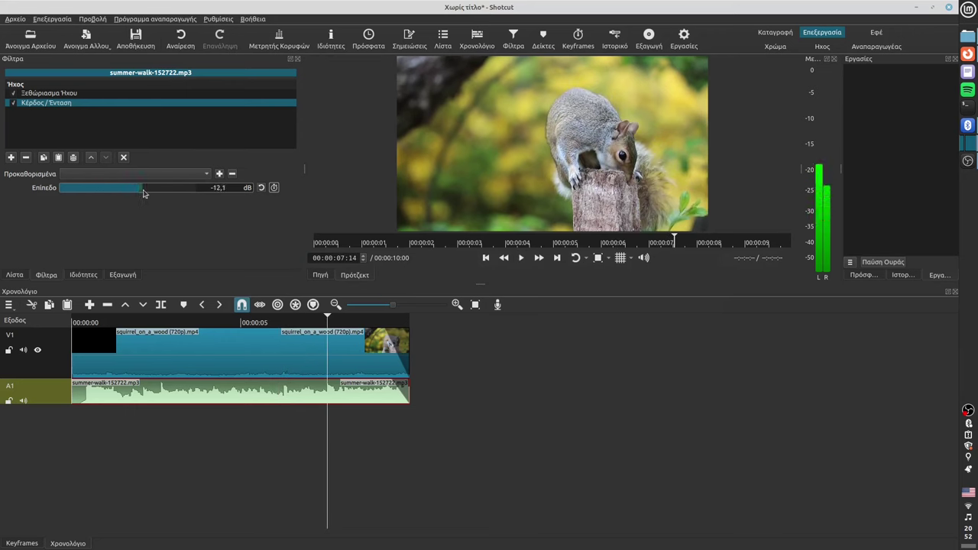
pyautogui.click(521, 258)
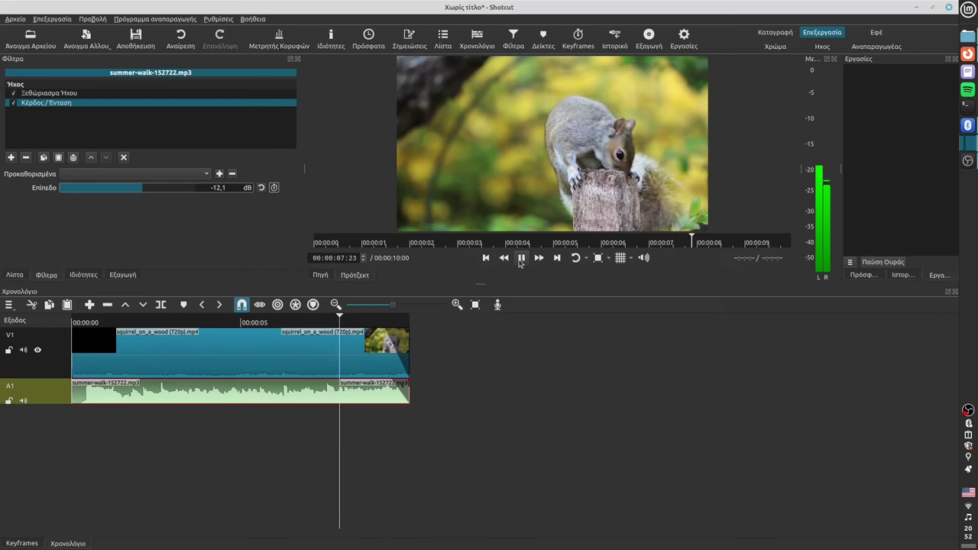
pyautogui.press('space')
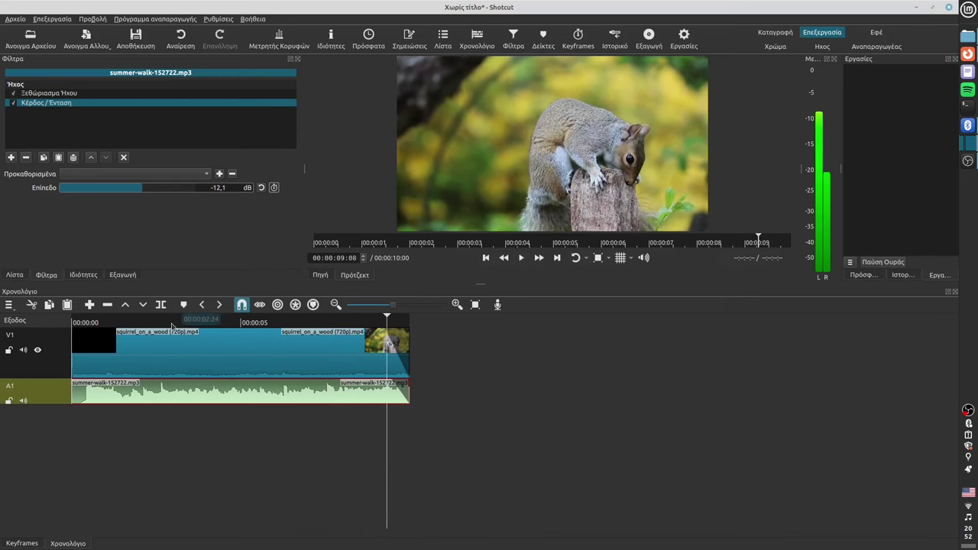
pyautogui.click(172, 323)
pyautogui.click(521, 258)
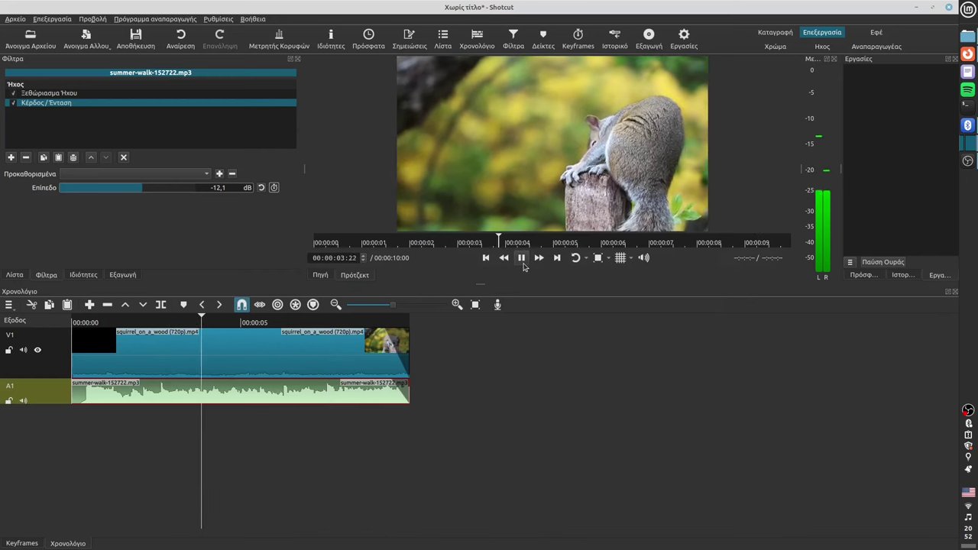
pyautogui.press('space')
# Step: Set the music's gain level to -9.3 dB and play the project until about 7.8 seconds
pyautogui.moveTo(142, 194); pyautogui.dragTo(149, 193)
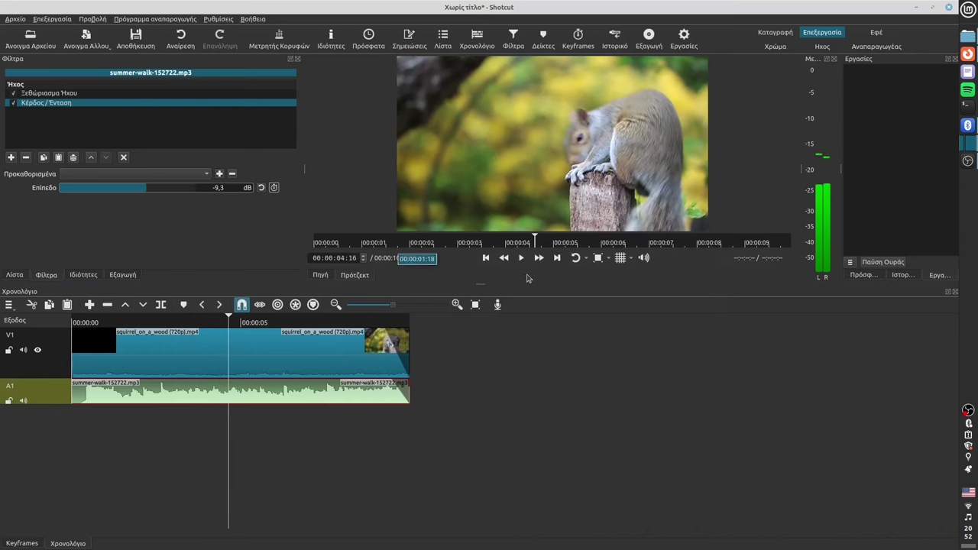
pyautogui.click(521, 258)
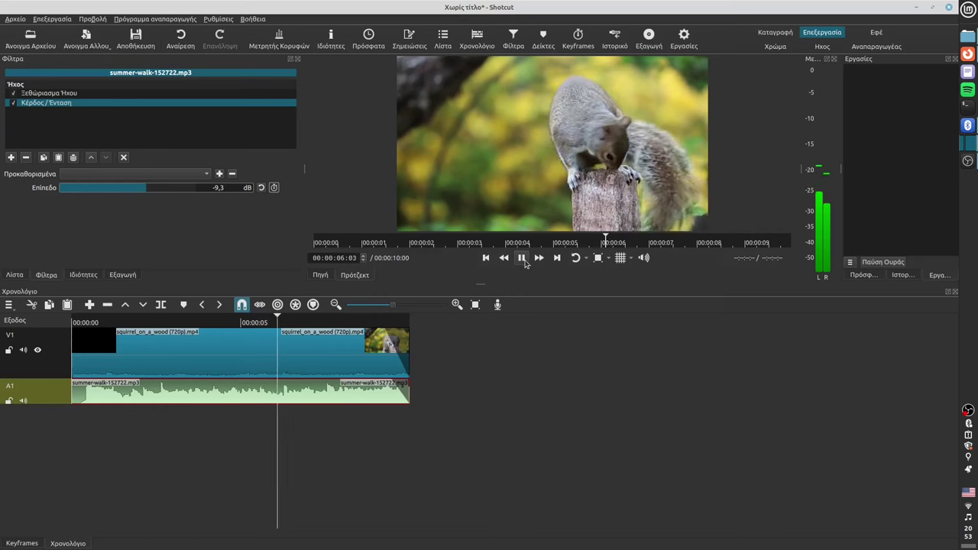
pyautogui.click(523, 258)
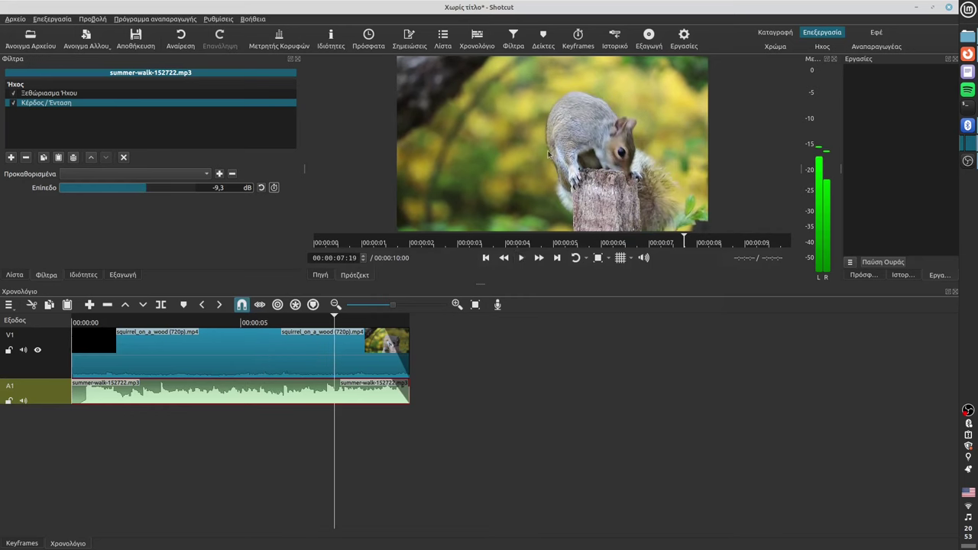
# Step: Play the project from about the 2-second mark to the end to check the music volume
pyautogui.moveTo(583, 157); pyautogui.dragTo(531, 256)
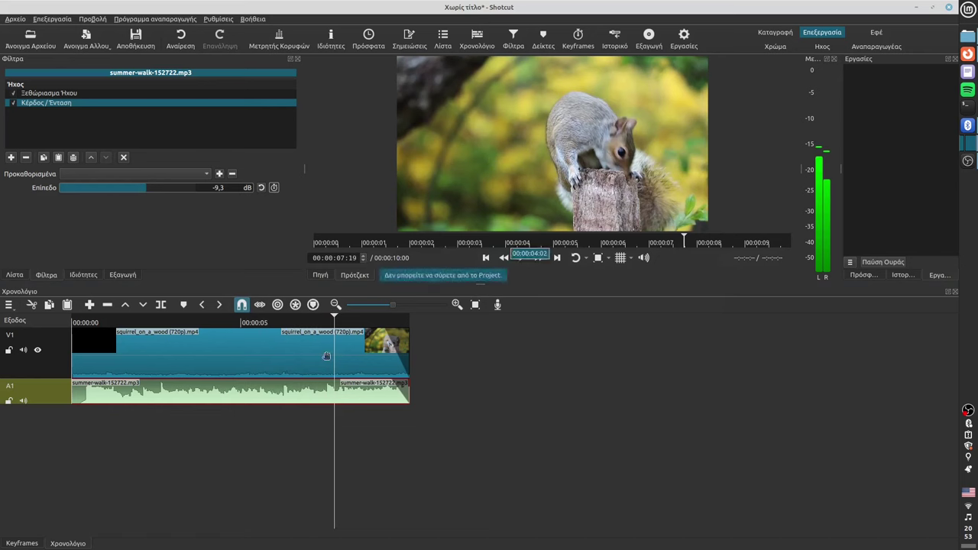
pyautogui.click(187, 319)
pyautogui.click(143, 319)
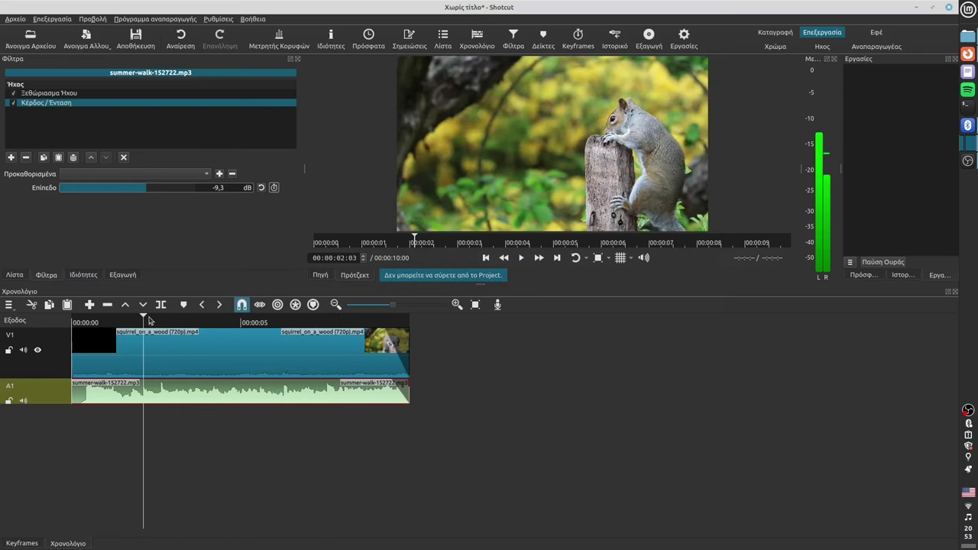
pyautogui.click(520, 260)
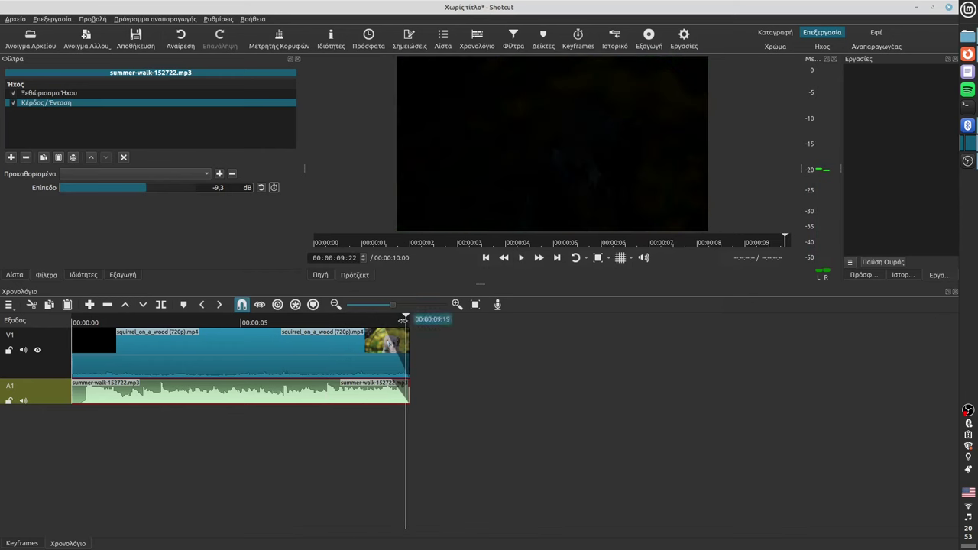
# Step: Add a simple text clip with a person's full name and a transparent background at the start of the timeline
pyautogui.moveTo(403, 320); pyautogui.dragTo(73, 338)
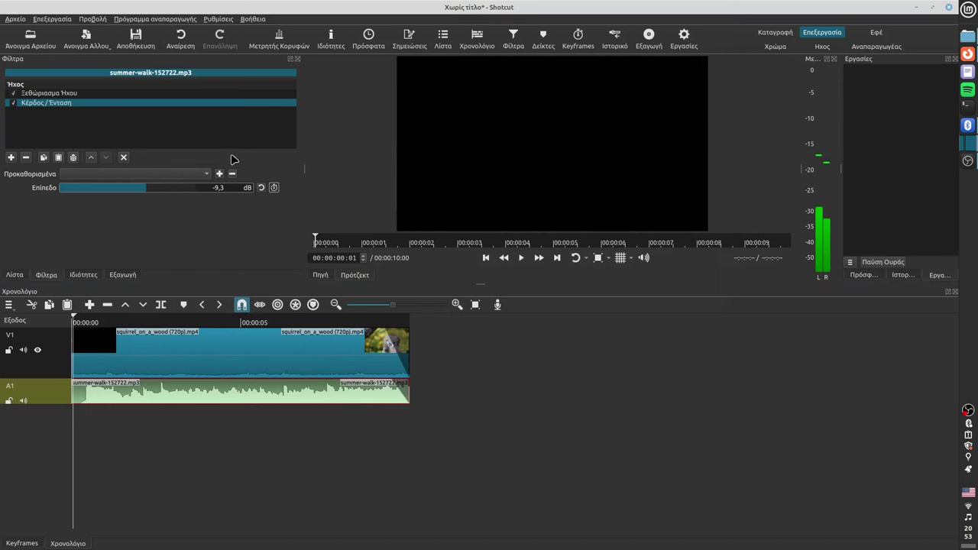
pyautogui.click(51, 21)
pyautogui.click(21, 23)
pyautogui.click(84, 46)
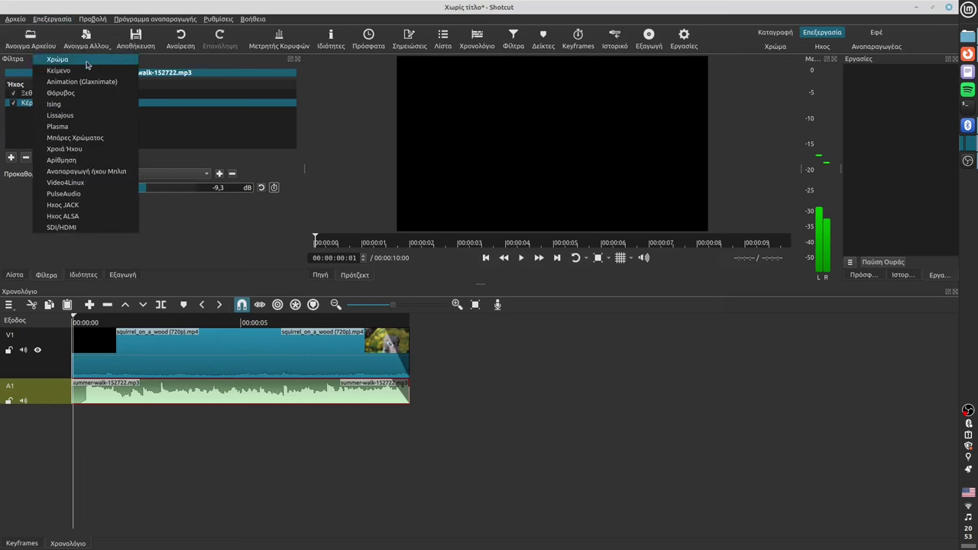
pyautogui.click(80, 70)
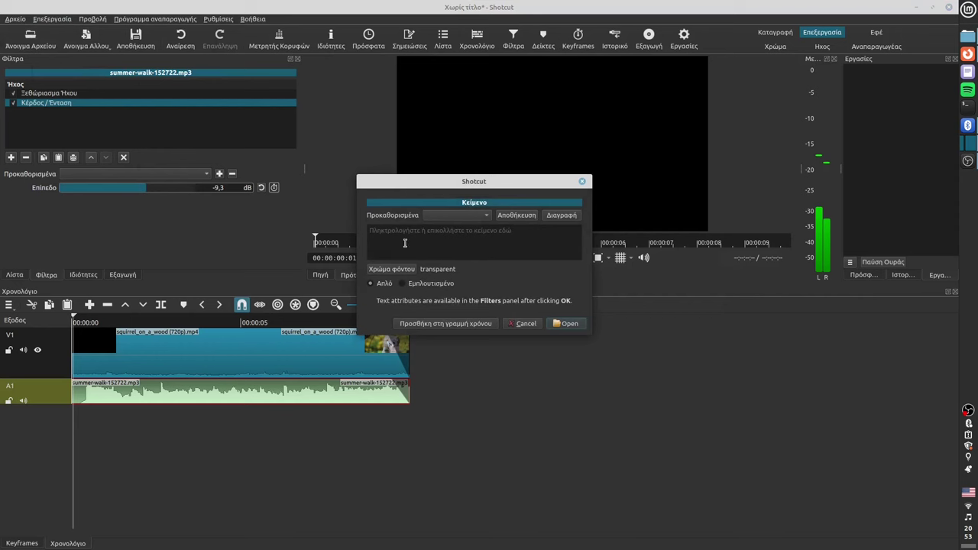
pyautogui.write('John Doe')
pyautogui.click(441, 324)
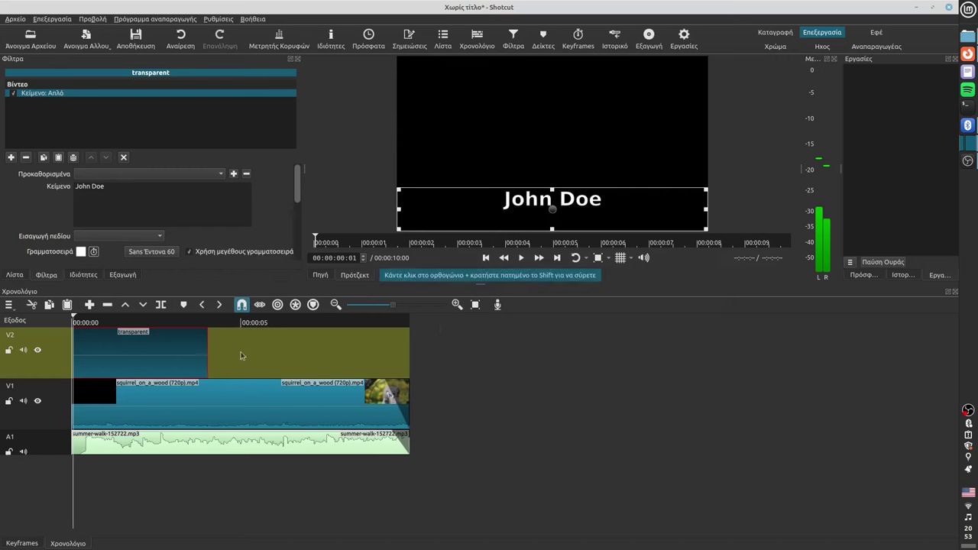
# Step: Extend the text clip to the end of the squirrel video, and play the project until about 6 seconds
pyautogui.moveTo(241, 356); pyautogui.dragTo(446, 332)
pyautogui.click(521, 258)
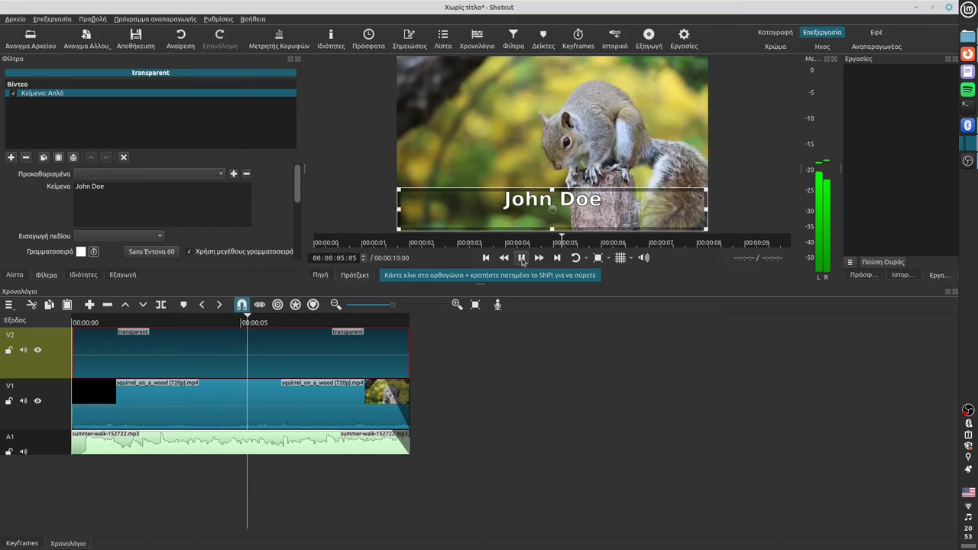
pyautogui.click(521, 257)
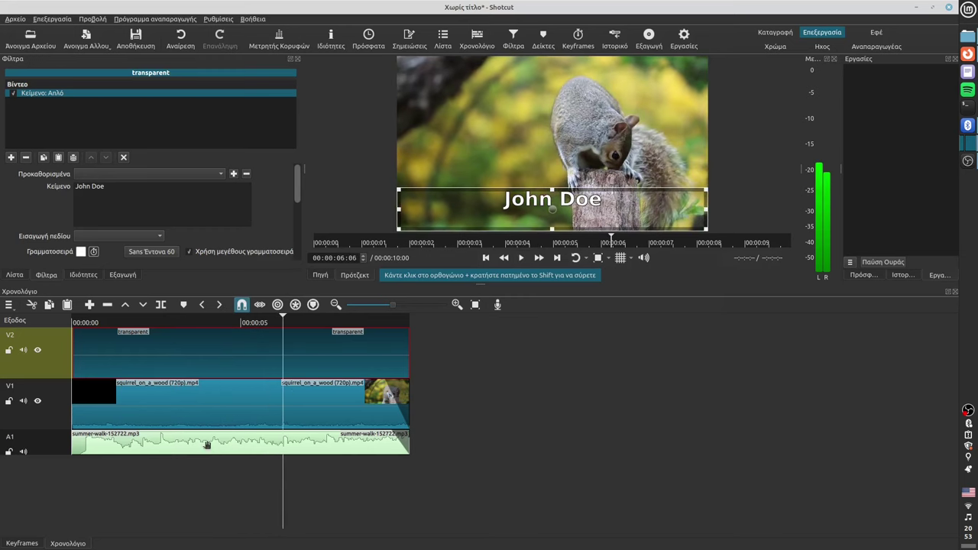
# Step: Select the music clip and look through the audio filters that can be added to it
pyautogui.moveTo(206, 445); pyautogui.dragTo(218, 410)
pyautogui.click(217, 410)
pyautogui.click(202, 443)
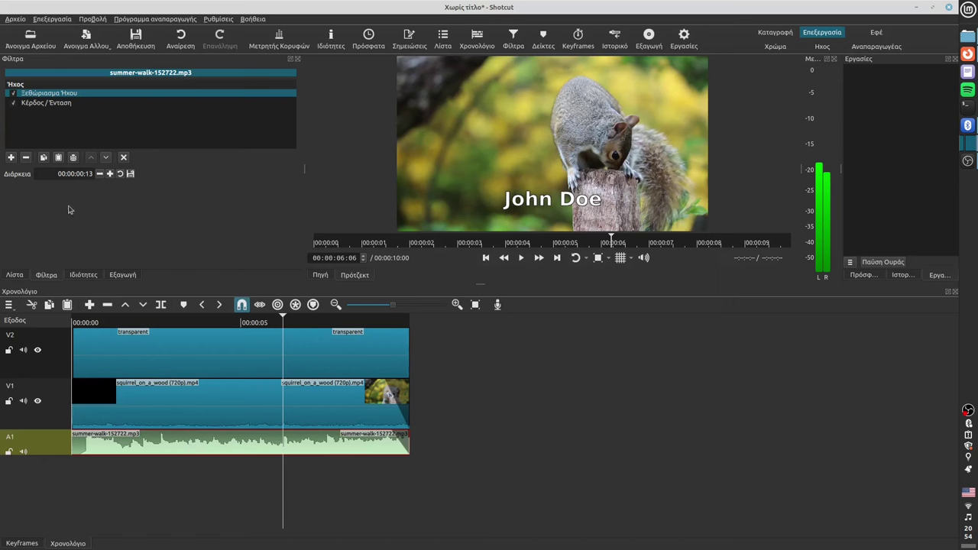
pyautogui.click(11, 157)
pyautogui.scroll(-1, 83, 169)
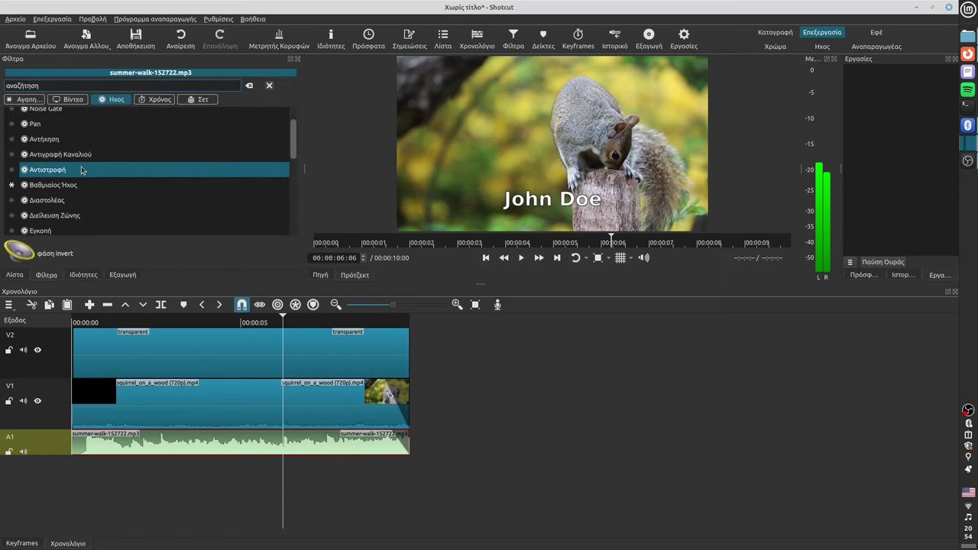
pyautogui.scroll(-1, 94, 172)
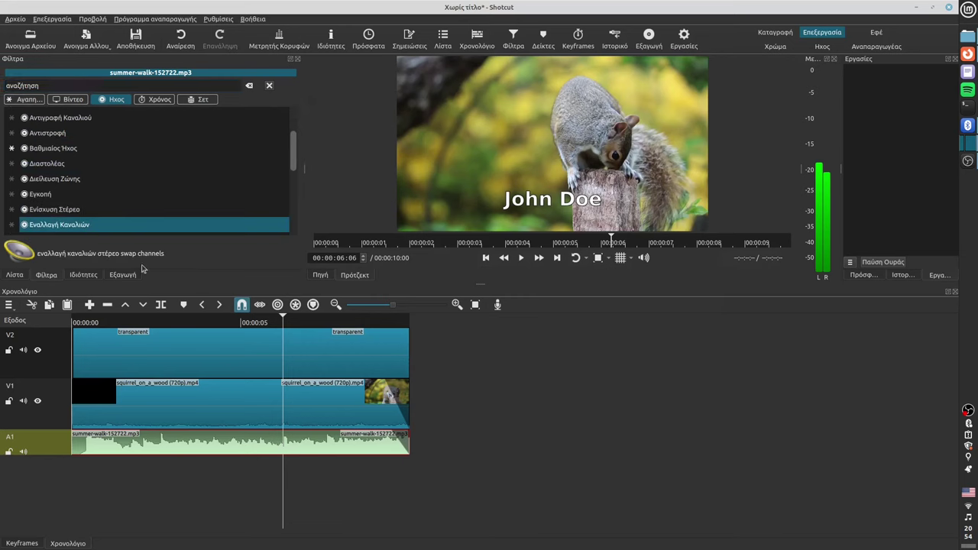
# Step: Export the timeline with the H.264 Main Profile preset as askisi-sound.mp4 in the Βίντεο folder
pyautogui.click(123, 275)
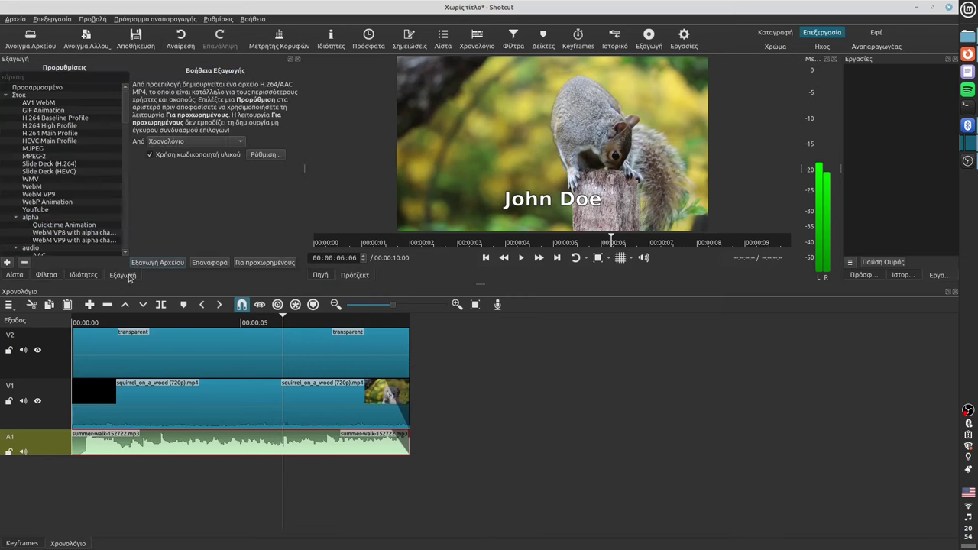
pyautogui.click(58, 134)
pyautogui.click(168, 264)
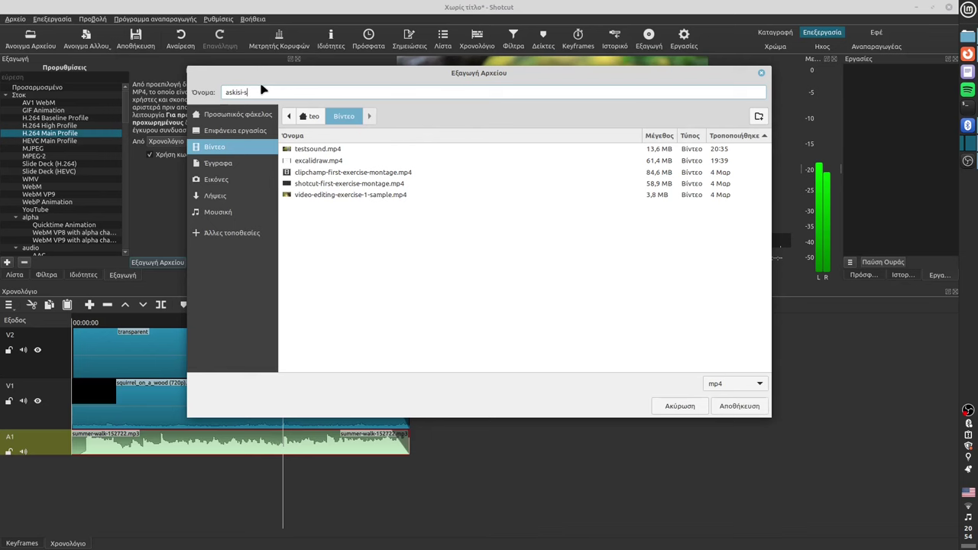
pyautogui.press('Return')
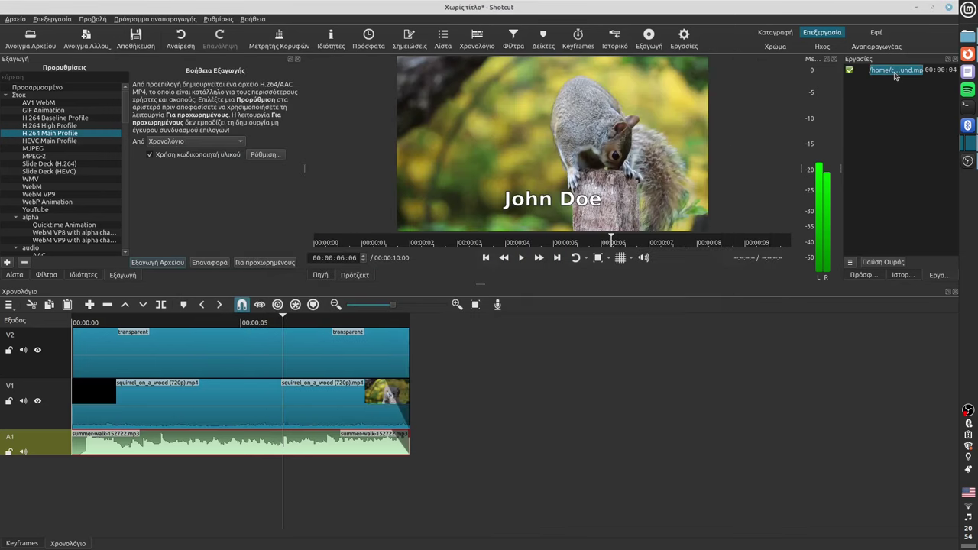
# Step: Open the finished export job's video and play its first 2.5 seconds or so
pyautogui.doubleClick(895, 70)
pyautogui.rightClick(895, 74)
pyautogui.click(889, 85)
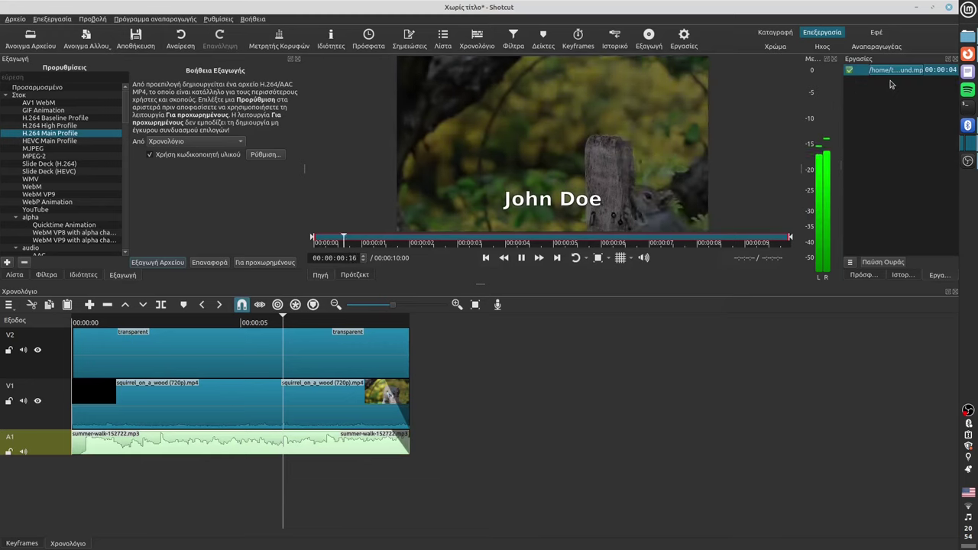
pyautogui.click(521, 259)
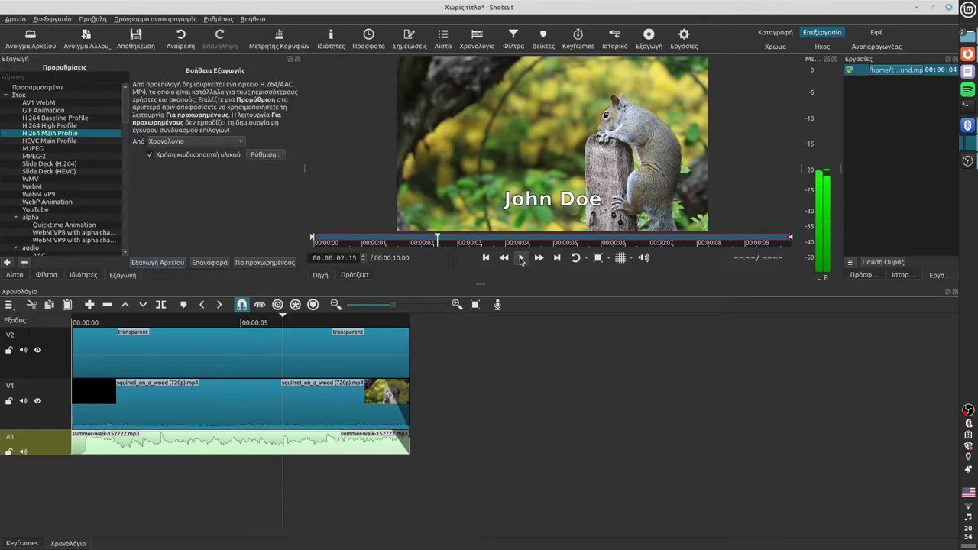
# Step: Switch to the file manager's Βίντεο folder, watch askisi-sound.mp4 in the media player, and close the player
pyautogui.moveTo(972, 43)
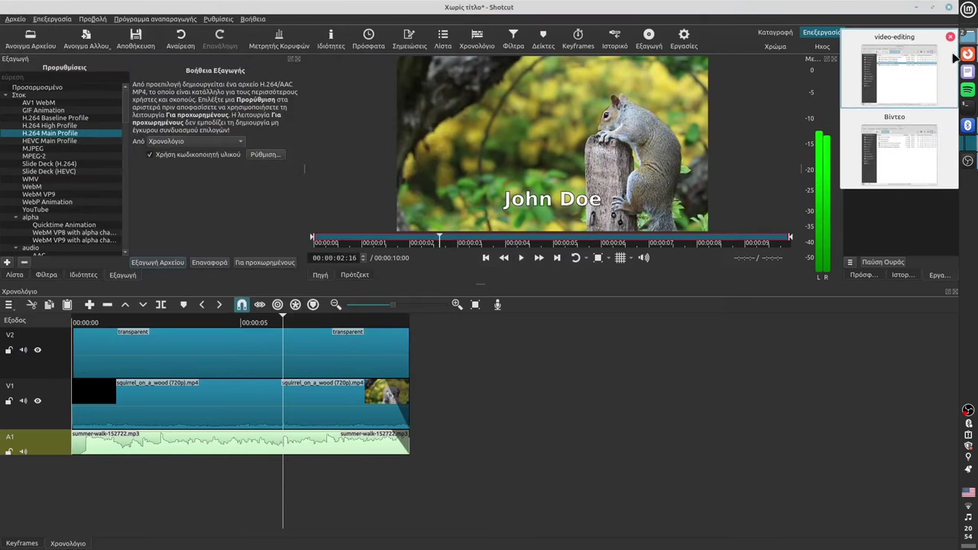
pyautogui.click(894, 153)
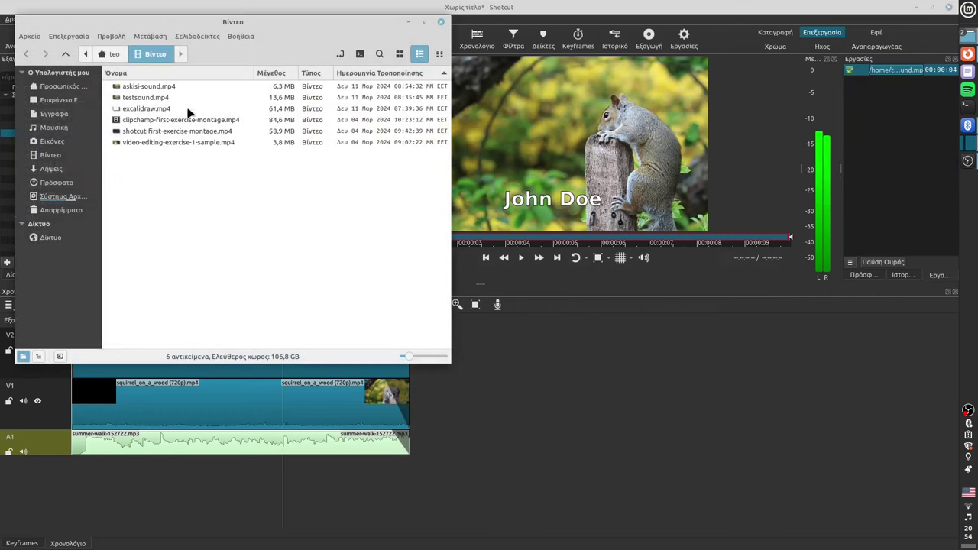
pyautogui.doubleClick(152, 86)
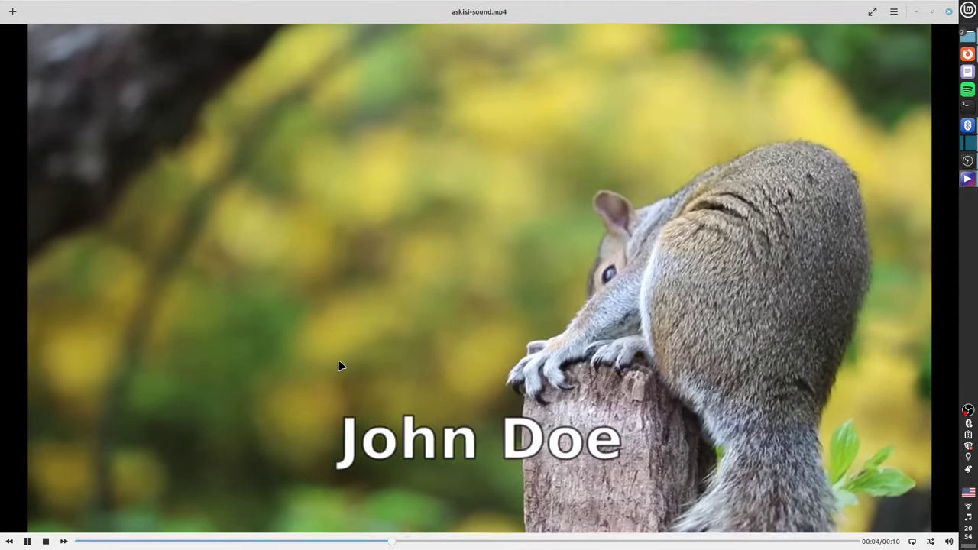
pyautogui.click(950, 13)
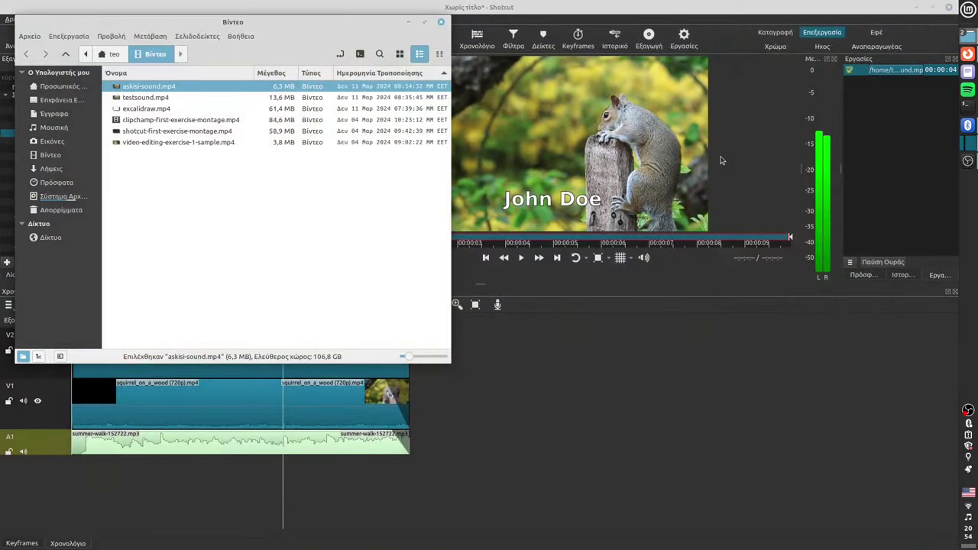